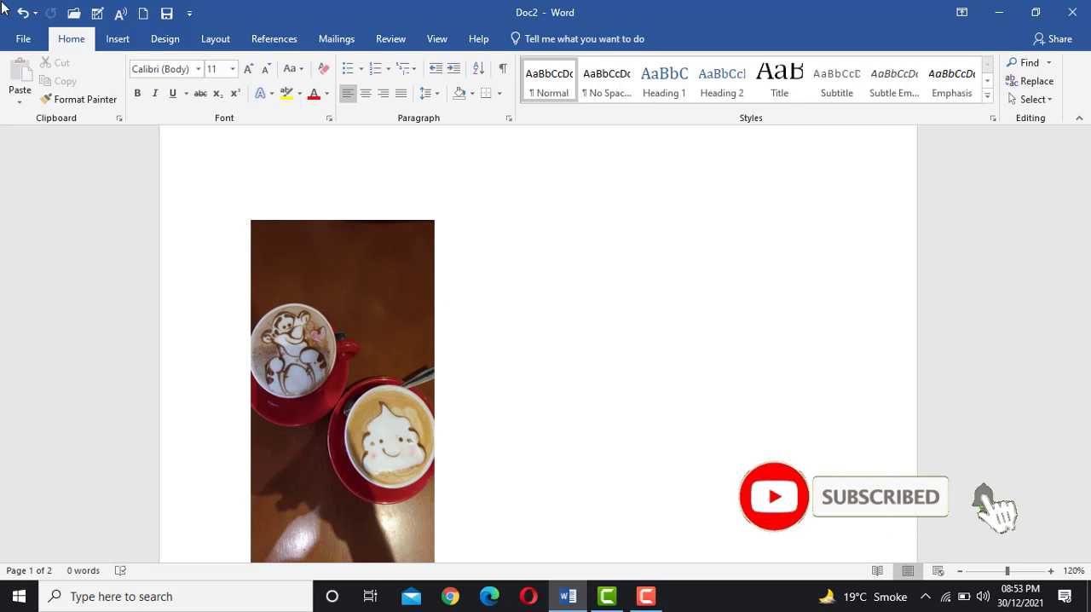
Try a black-and-white pencil artistic effect on the coffee-cup picture and undo it
left_click(373, 316)
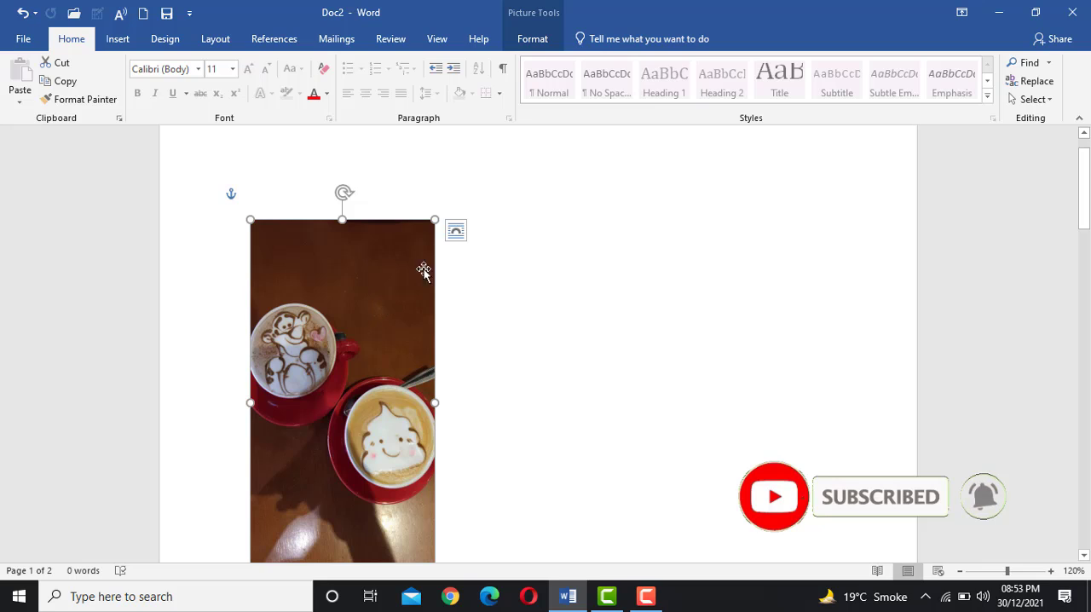
left_click(535, 41)
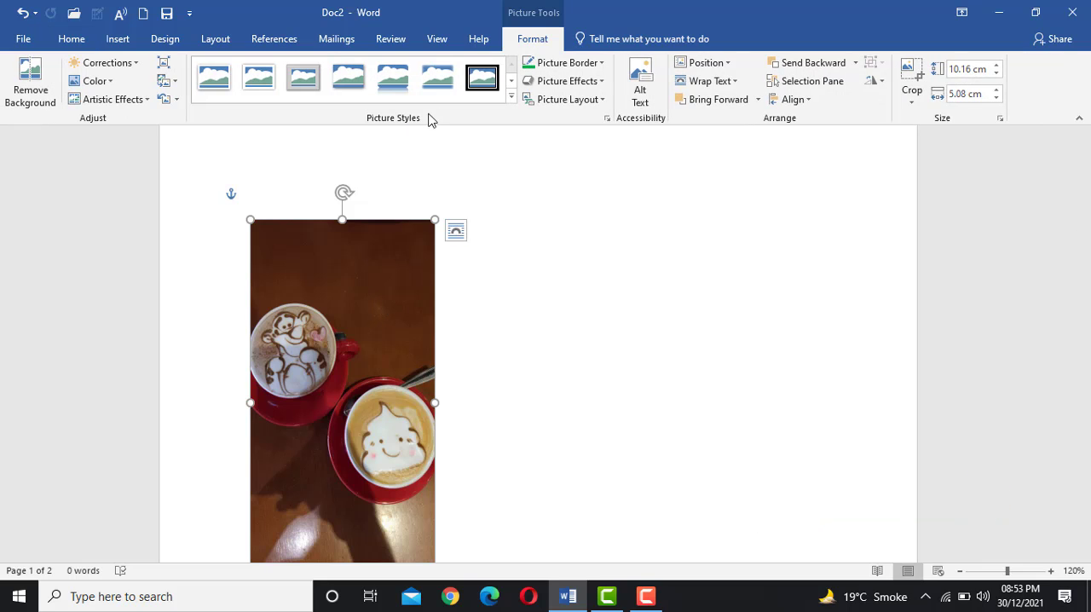
left_click(120, 104)
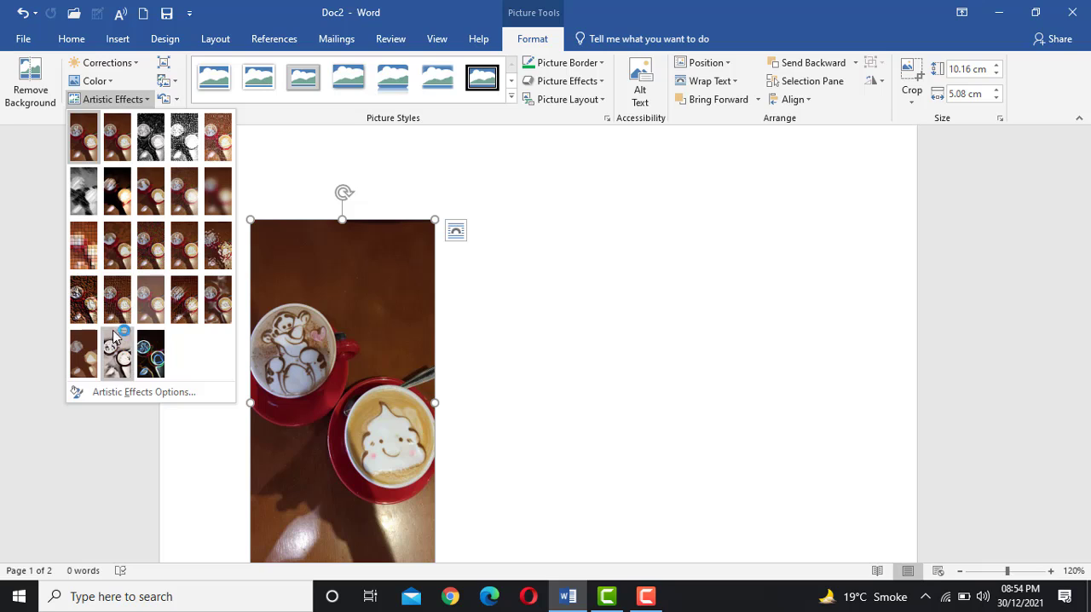
left_click(334, 248)
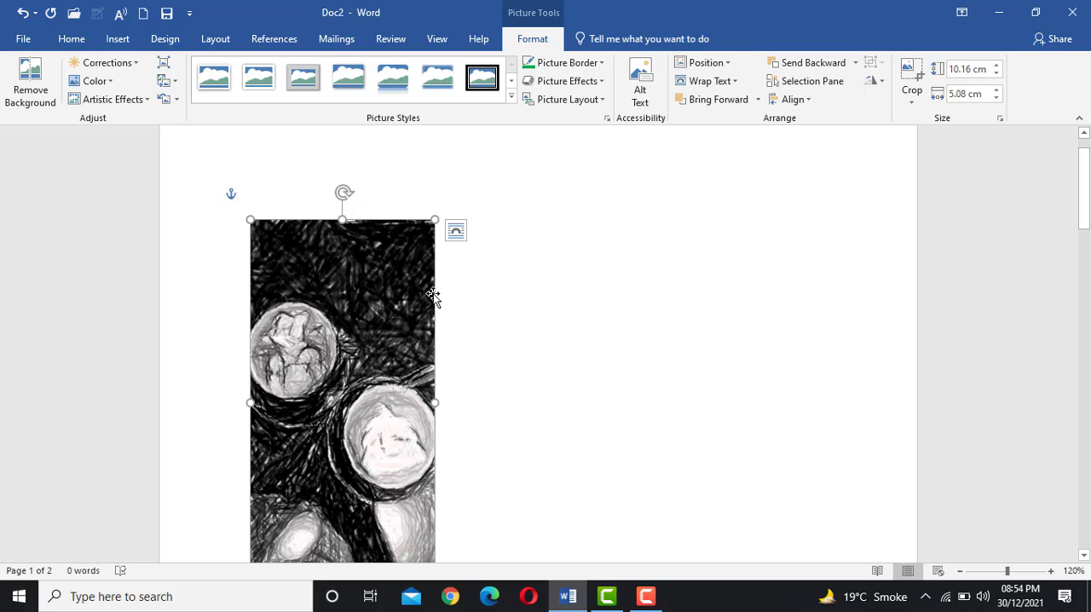
key("ctrl+z")
left_click(519, 302)
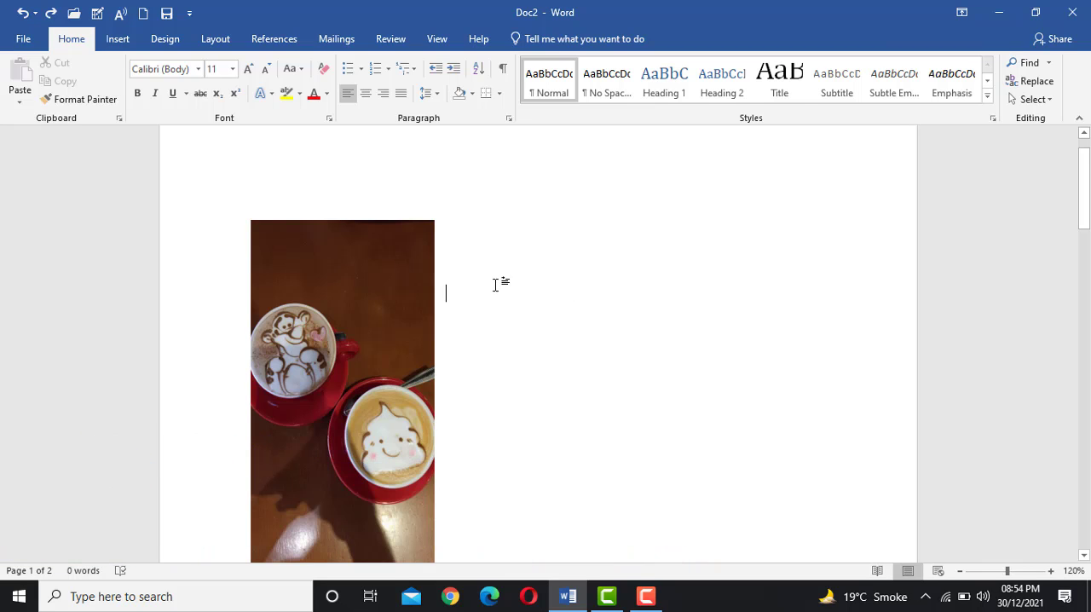
Apply the "Rotated, White" picture style to the coffee-cup picture
left_click(379, 294)
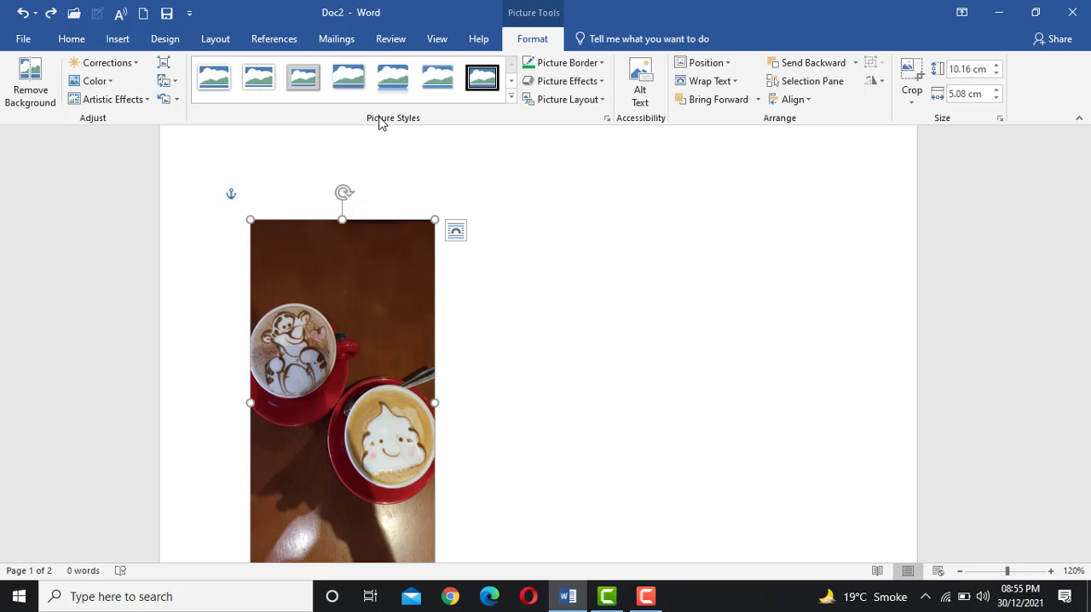
left_click(512, 97)
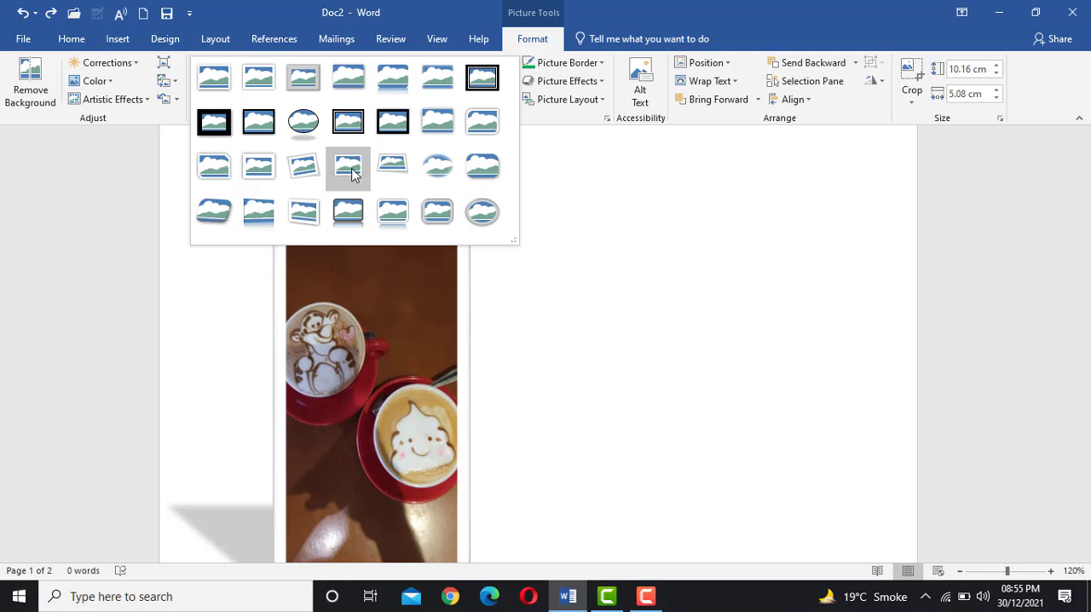
left_click(292, 171)
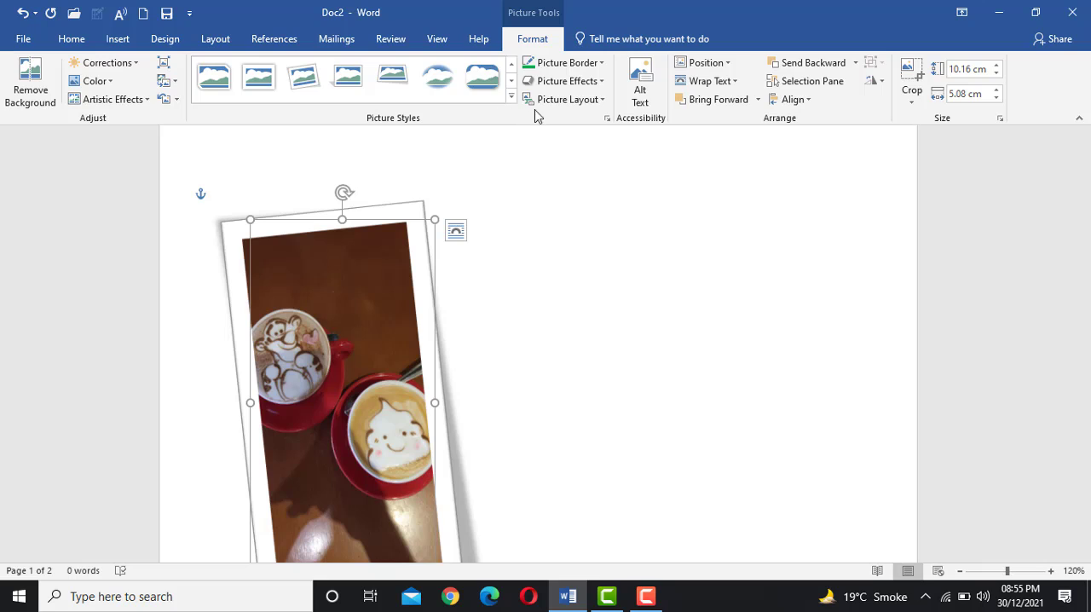
Add the outer "Offset: Bottom" shadow effect to the coffee-cup picture
left_click(576, 84)
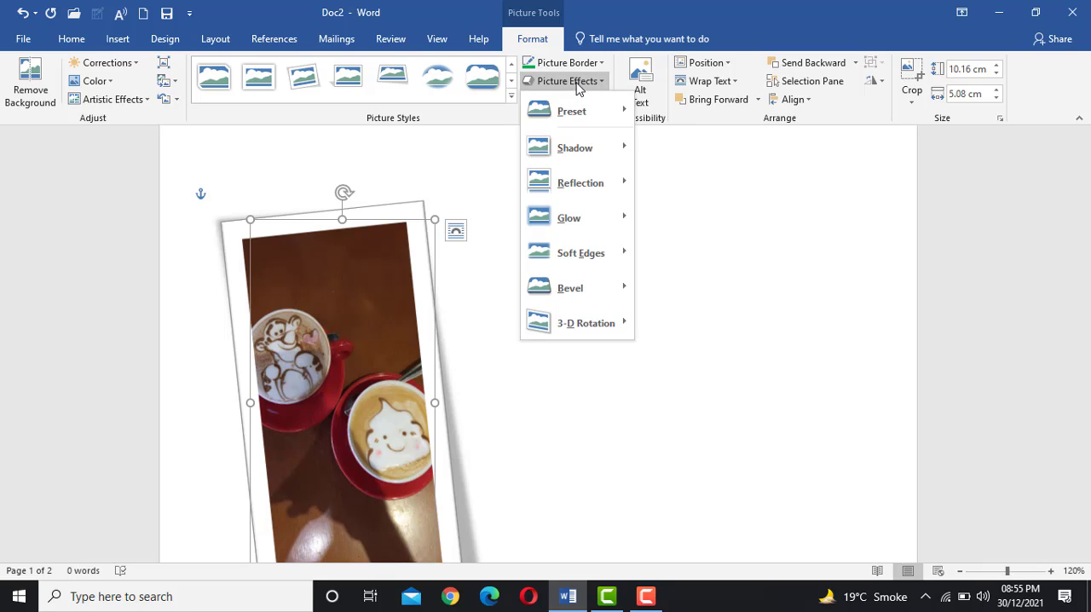
mouse_move(588, 113)
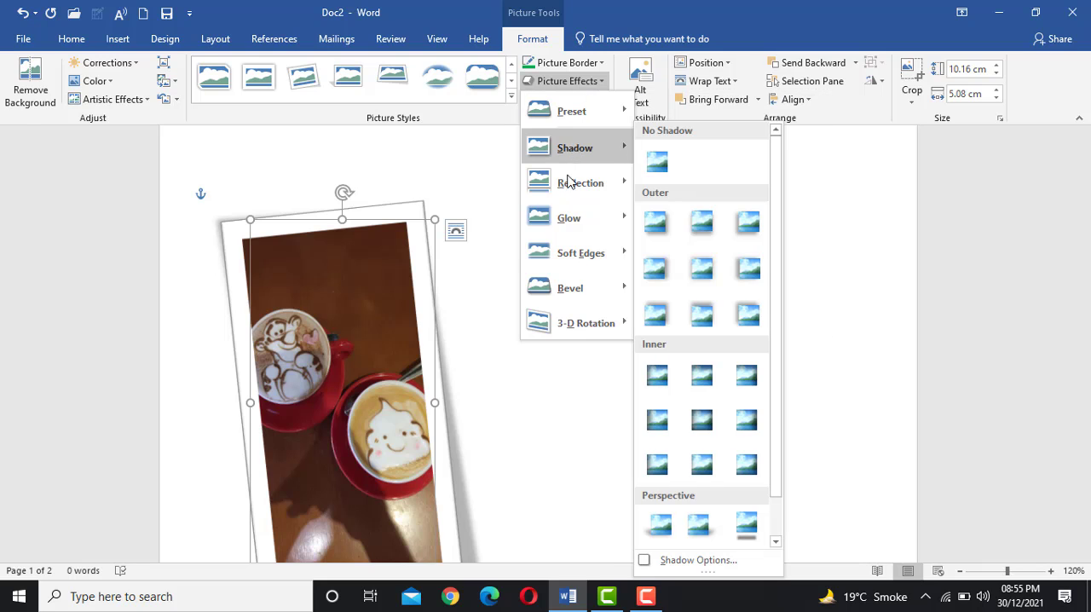
mouse_move(570, 194)
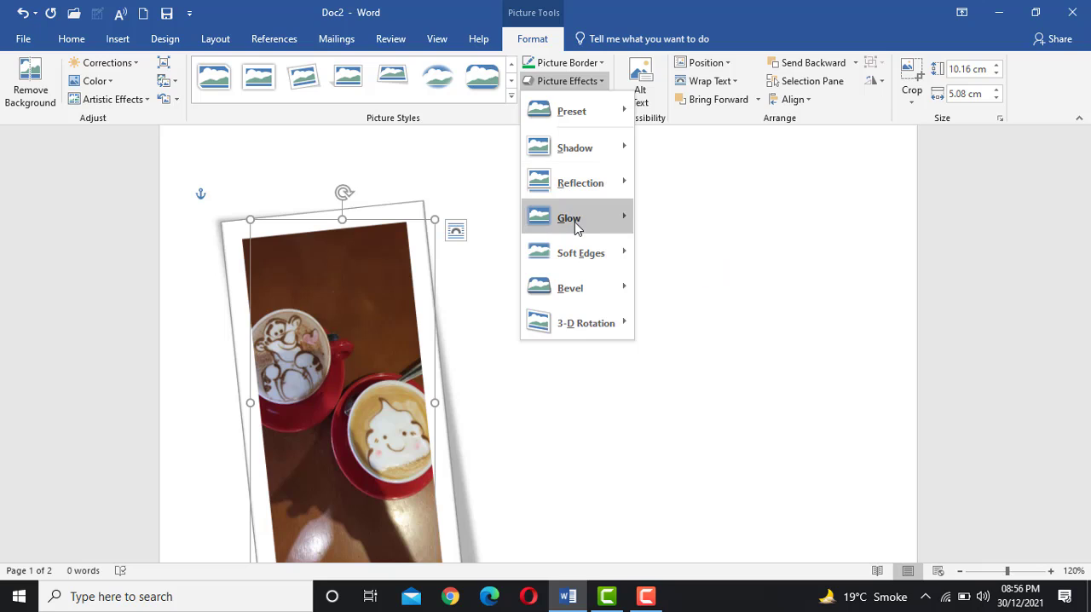
mouse_move(576, 226)
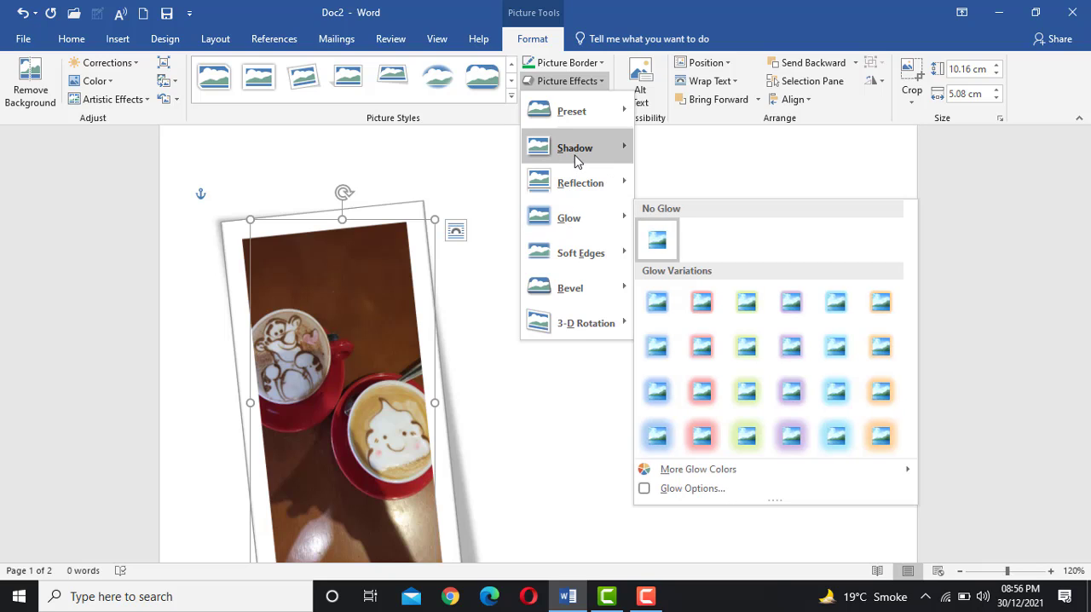
mouse_move(577, 161)
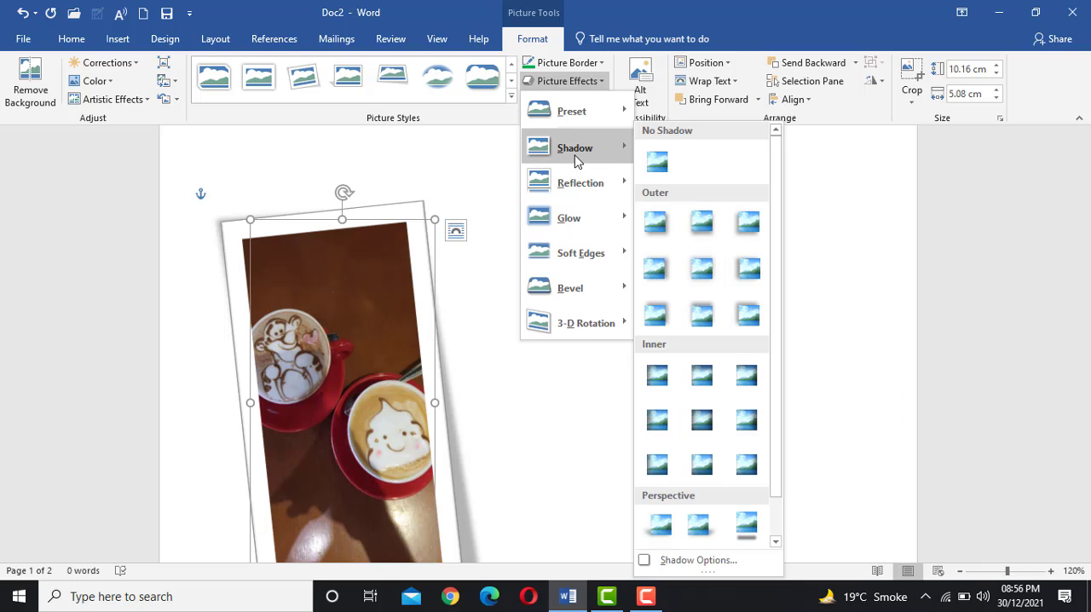
left_click(698, 219)
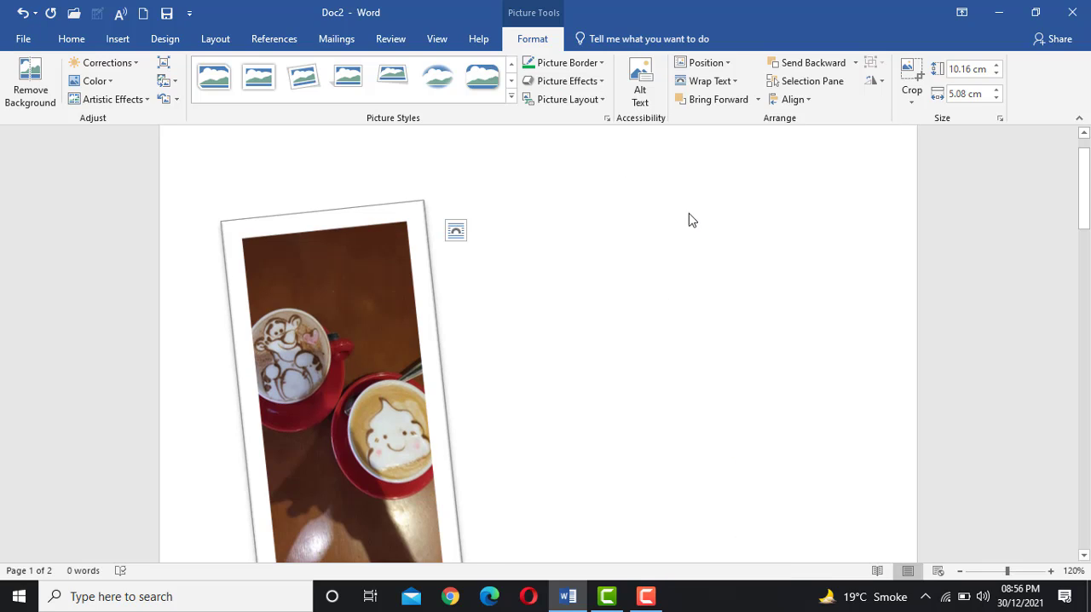
left_click(558, 86)
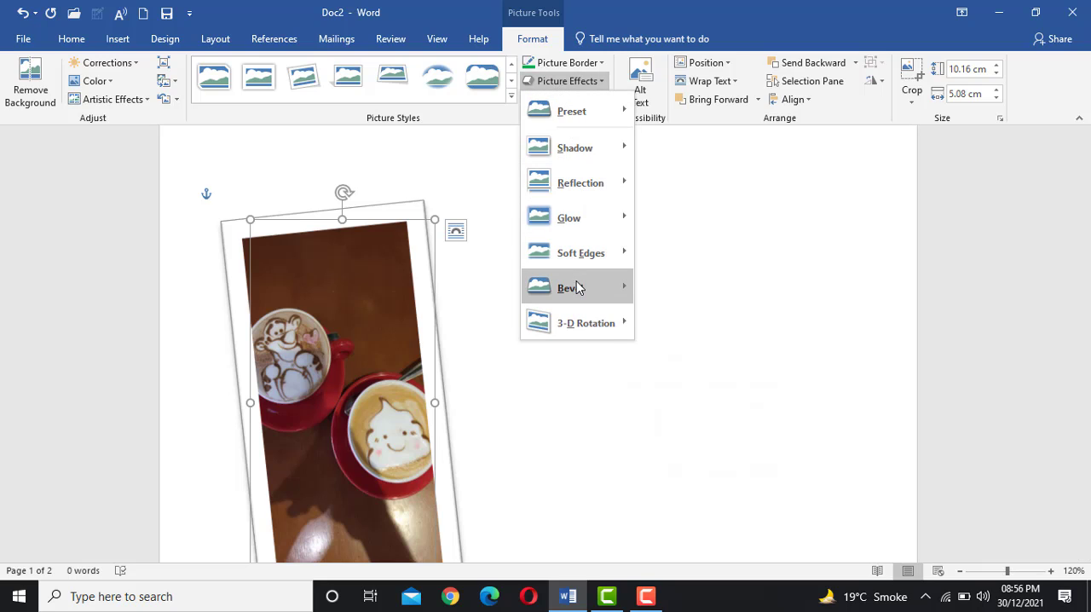
mouse_move(577, 287)
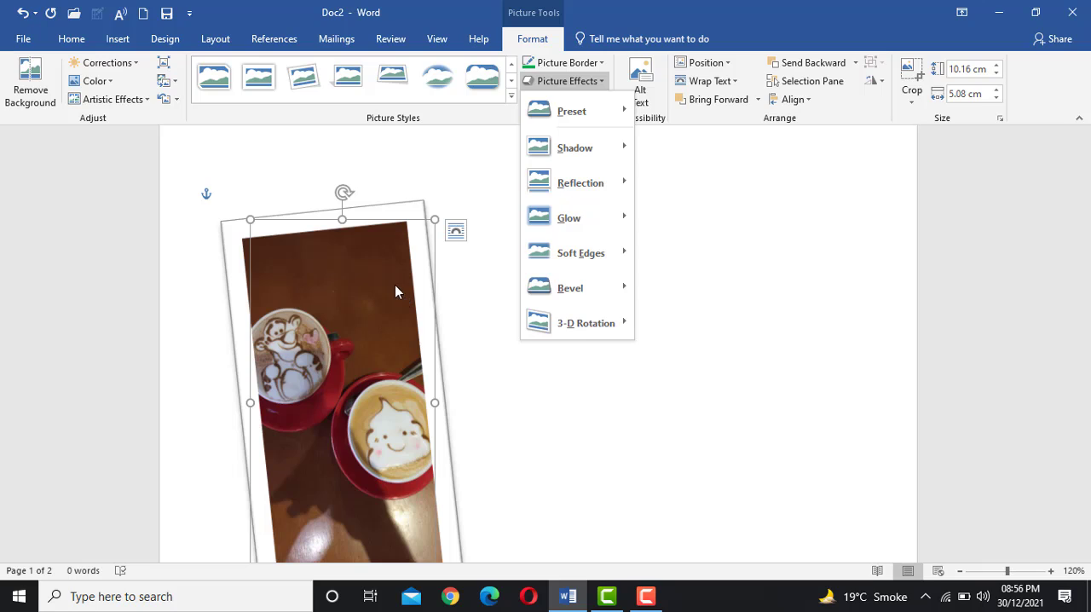
left_click(458, 121)
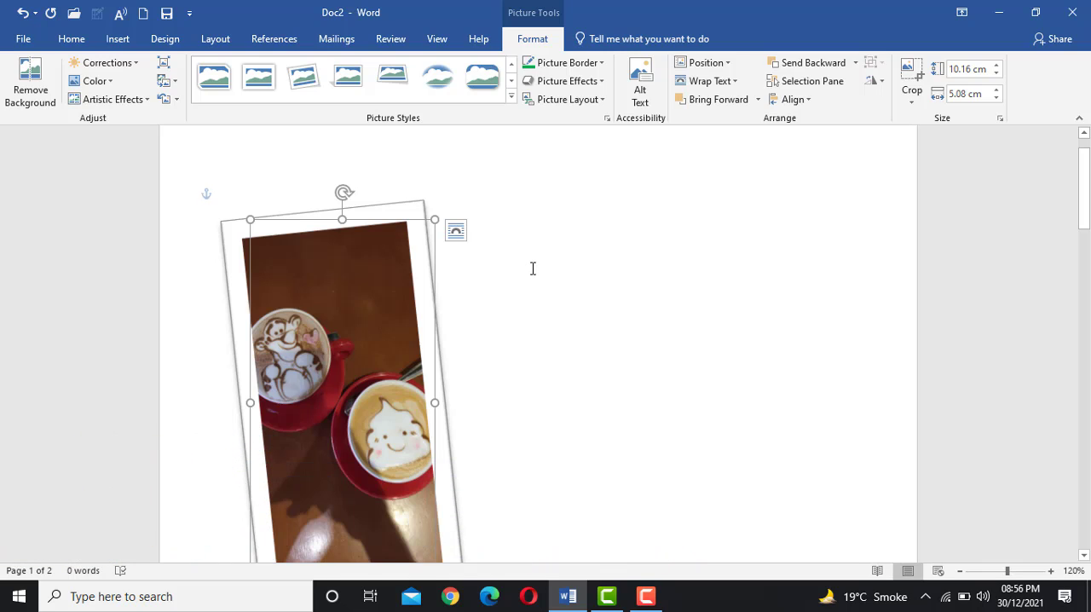
Undo the shadow effect and the picture style on the coffee-cup picture
key("ctrl+z")
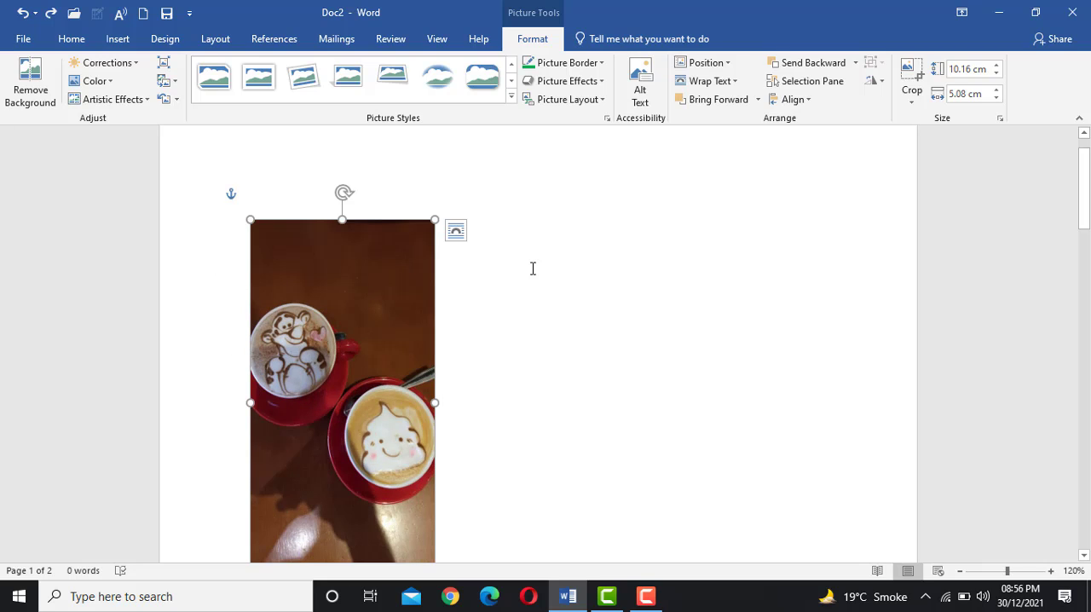
left_click(542, 266)
scroll(543, 304, "down", 2)
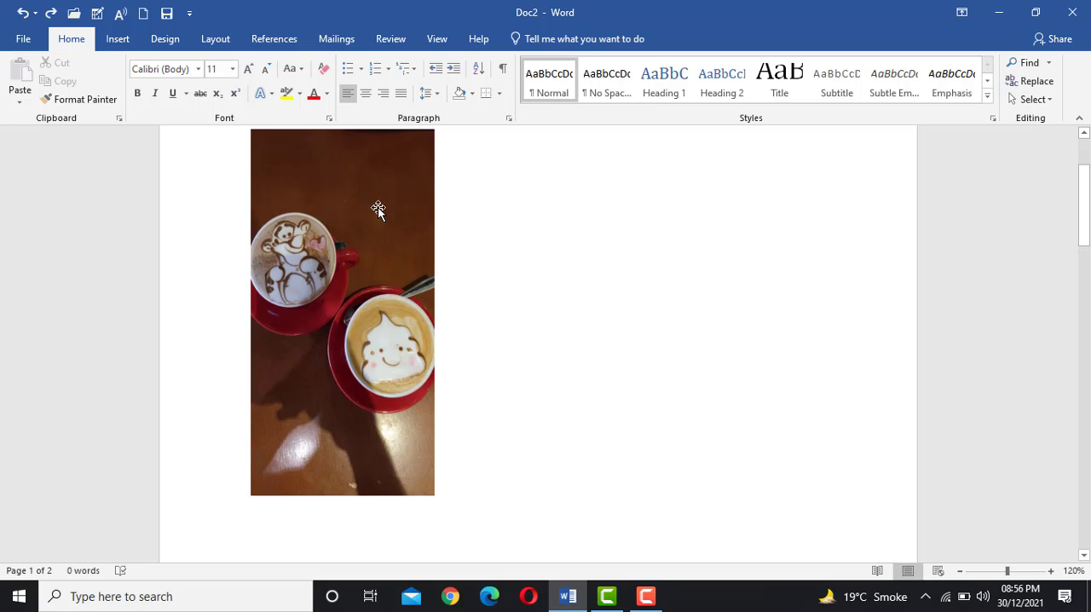
Start Remove Background on the coffee-cup picture
scroll(396, 239, "up", 1)
left_click(397, 240)
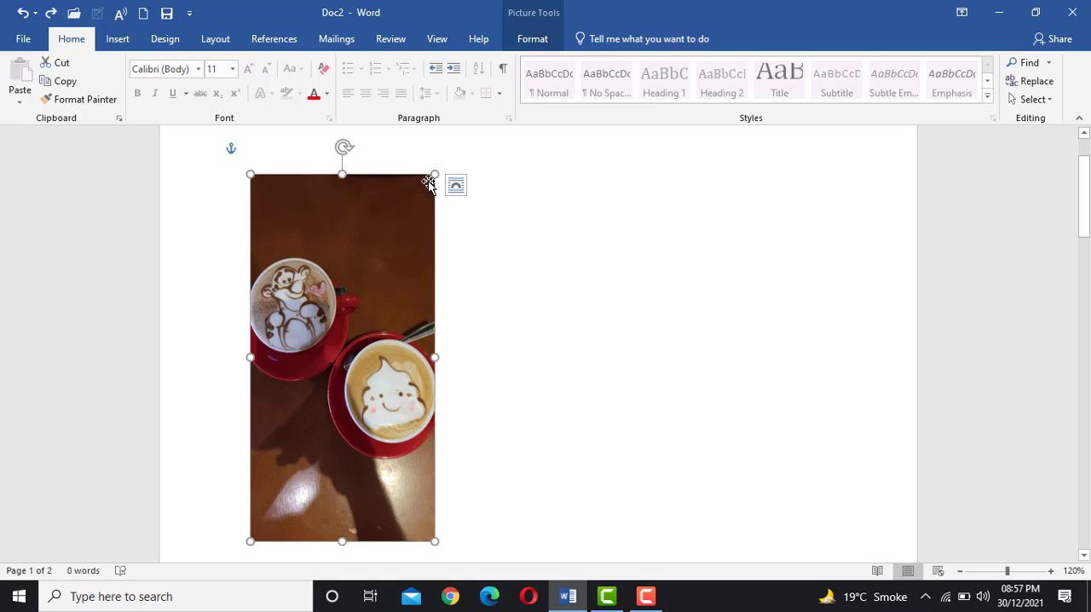
left_click(529, 40)
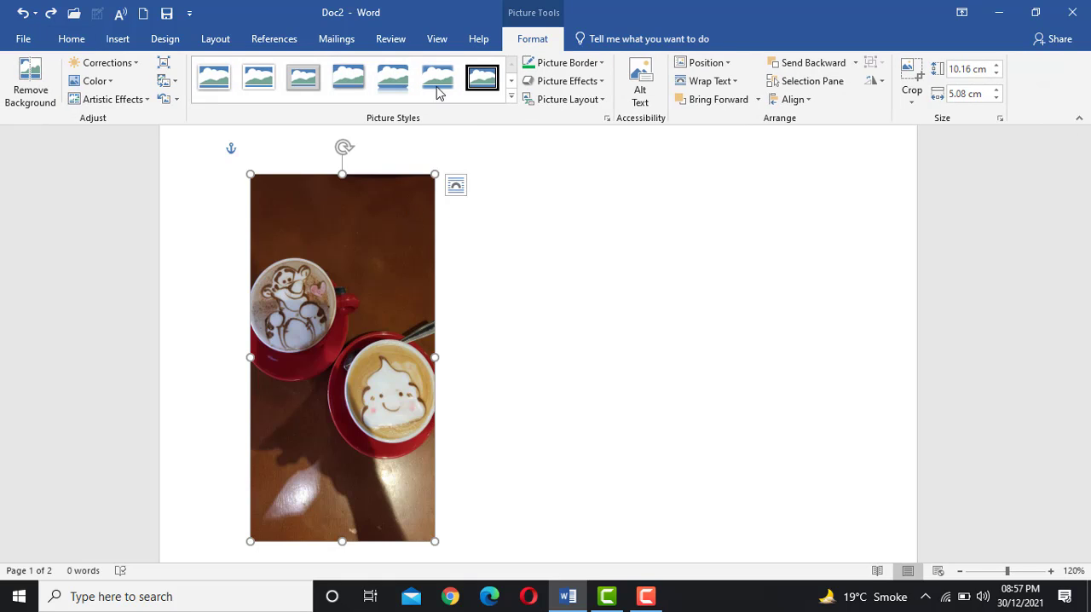
left_click(22, 94)
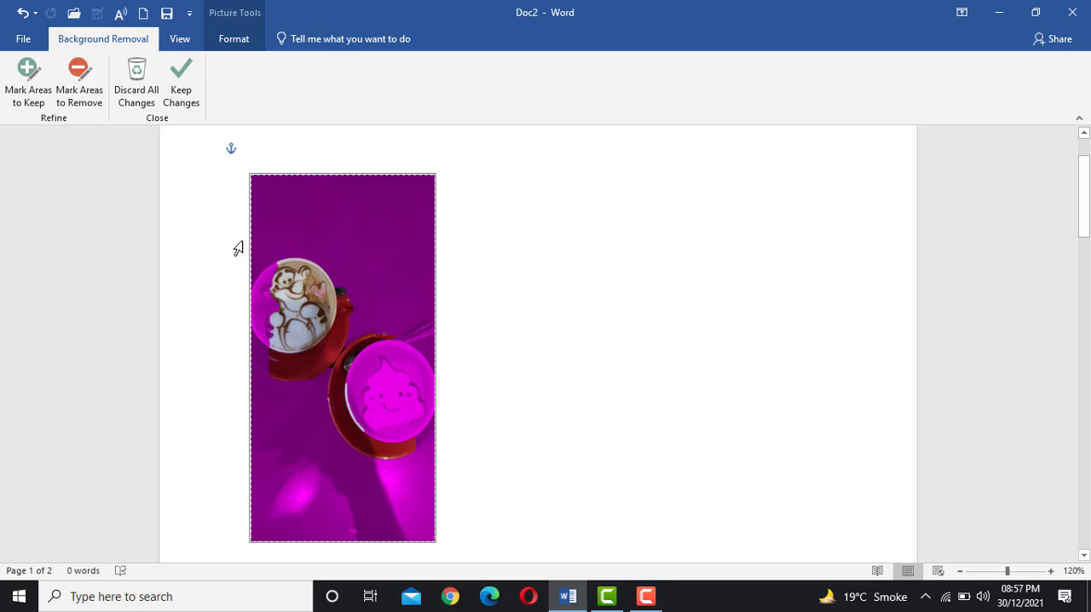
Mark the missing parts of both cups and the spoon as areas to keep, and accept the background removal
left_click(26, 102)
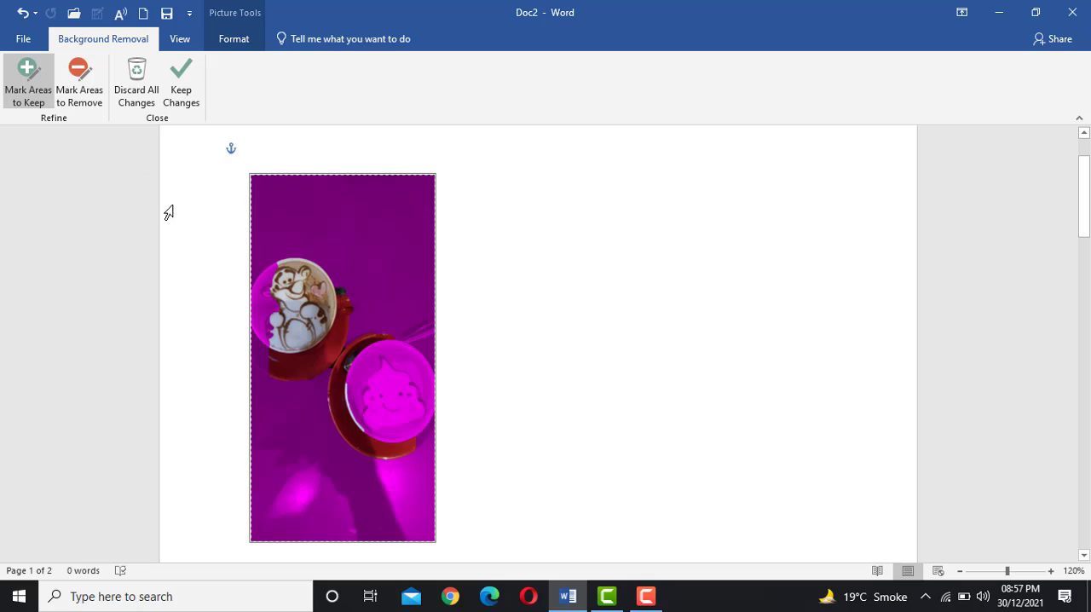
left_click(267, 280)
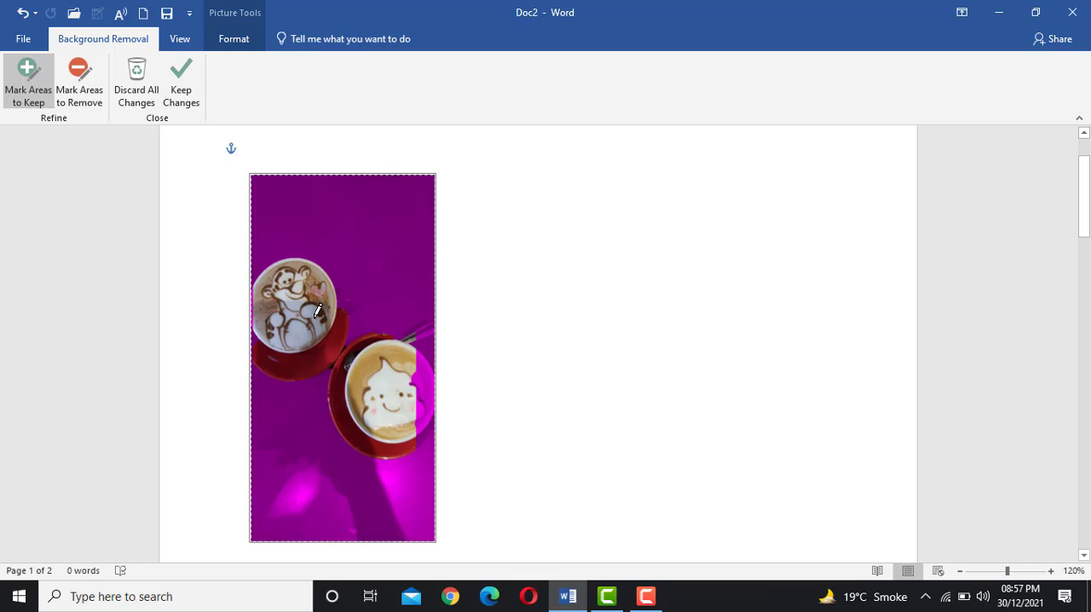
left_click(430, 374)
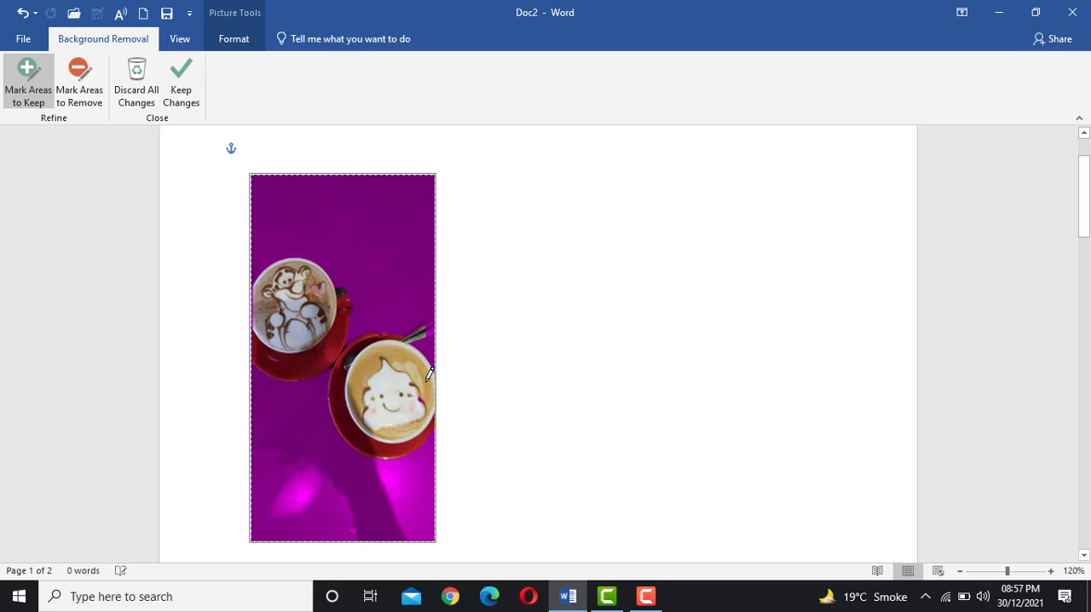
left_click(436, 332)
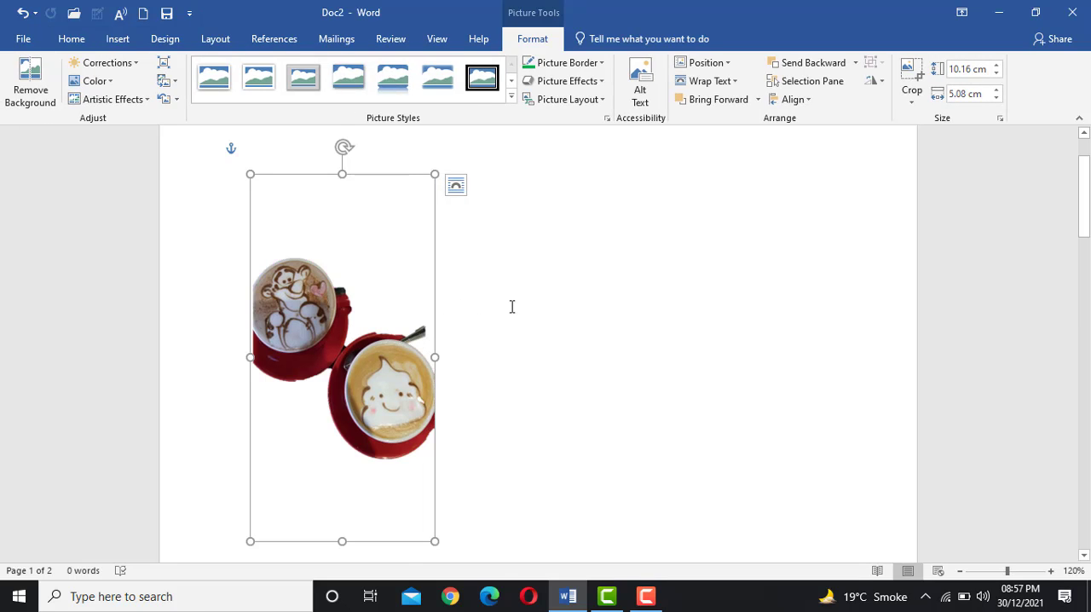
left_click(555, 305)
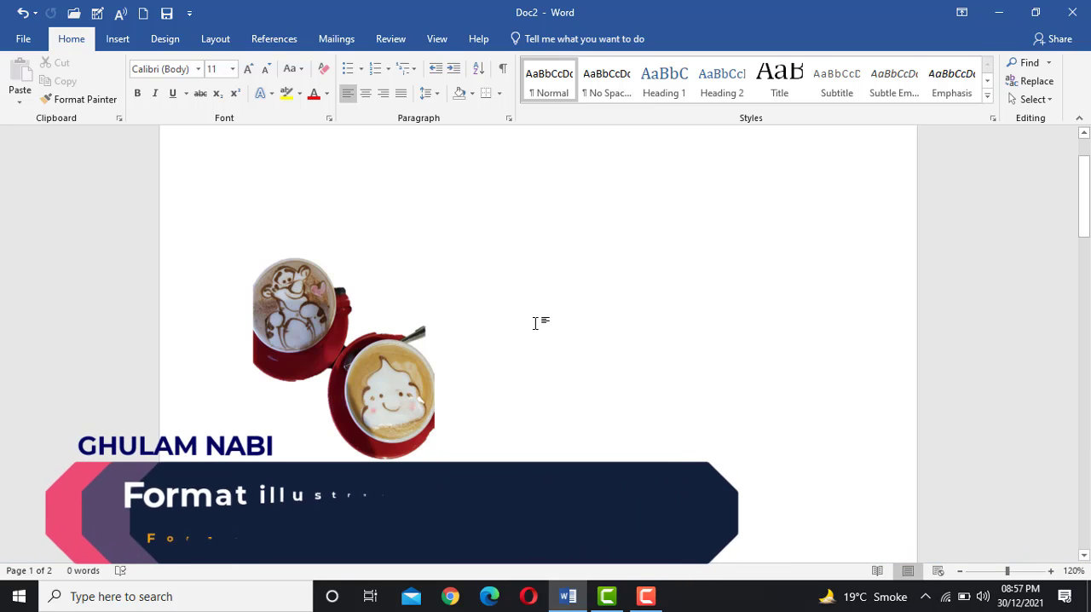
Undo the last three changes in the document
scroll(536, 332, "down", 5)
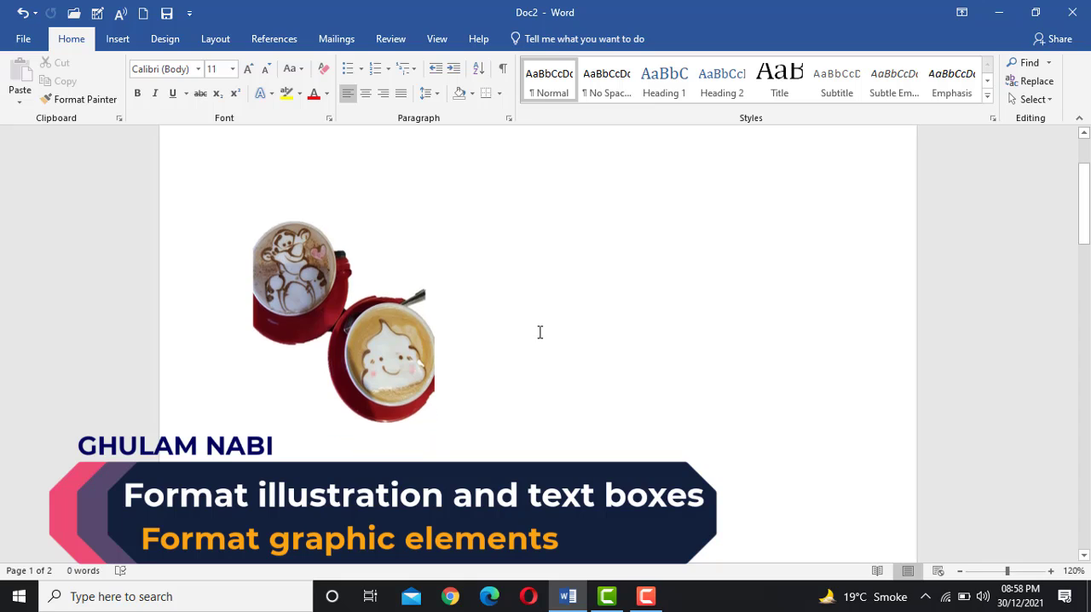
scroll(533, 340, "down", 8)
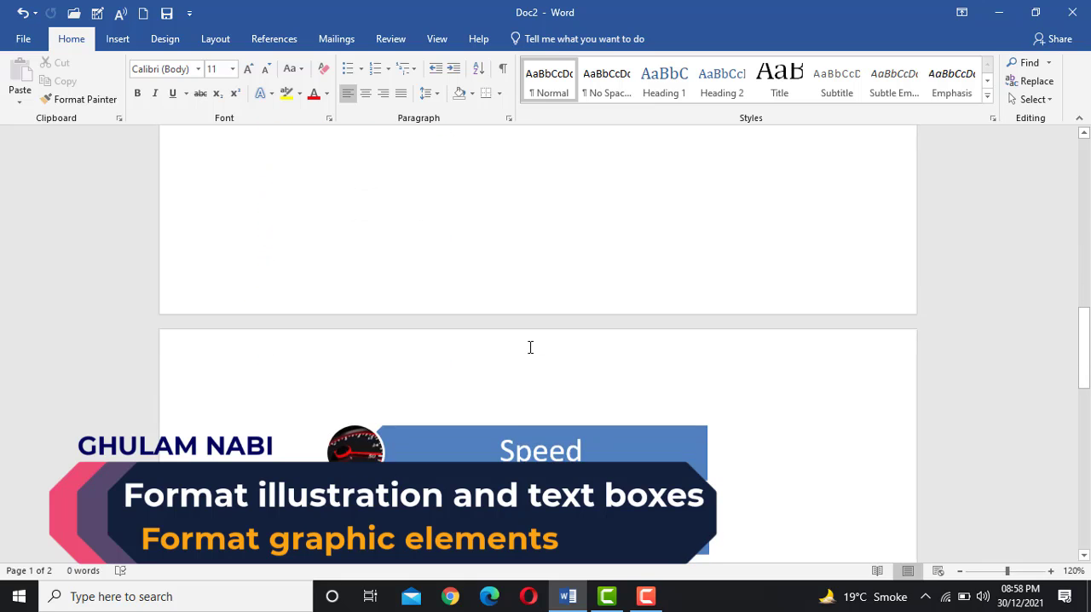
key("ctrl+z")
key("ctrl+z")
key("ctrl+z")
key("ctrl+z")
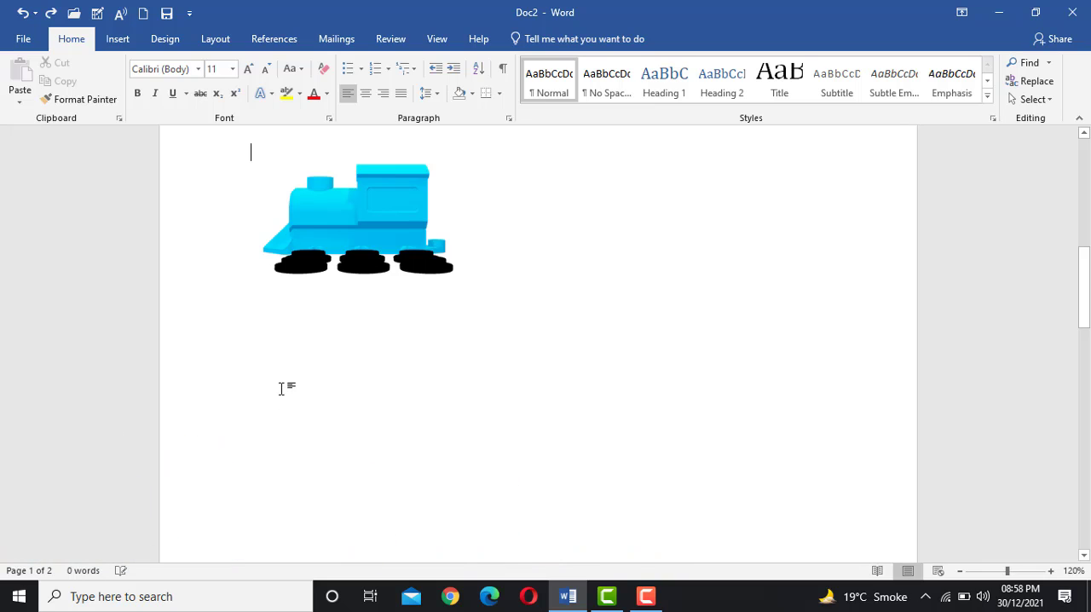
Draw a sun shape about 6.2 cm wide and 4.1 cm high below the SmartArt list on the second page
scroll(290, 405, "down", 10)
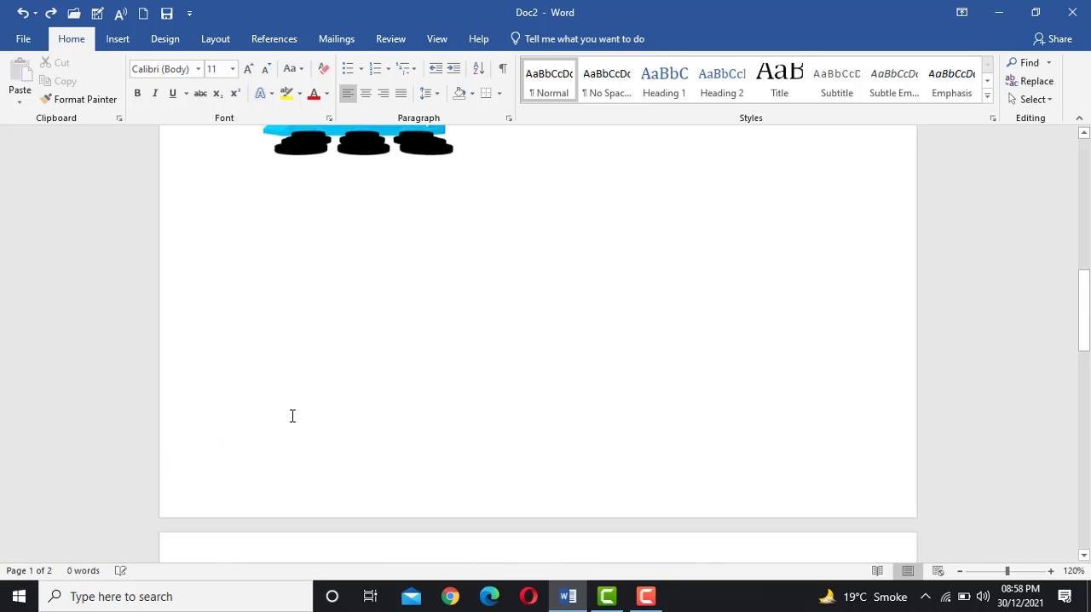
scroll(312, 335, "up", 5)
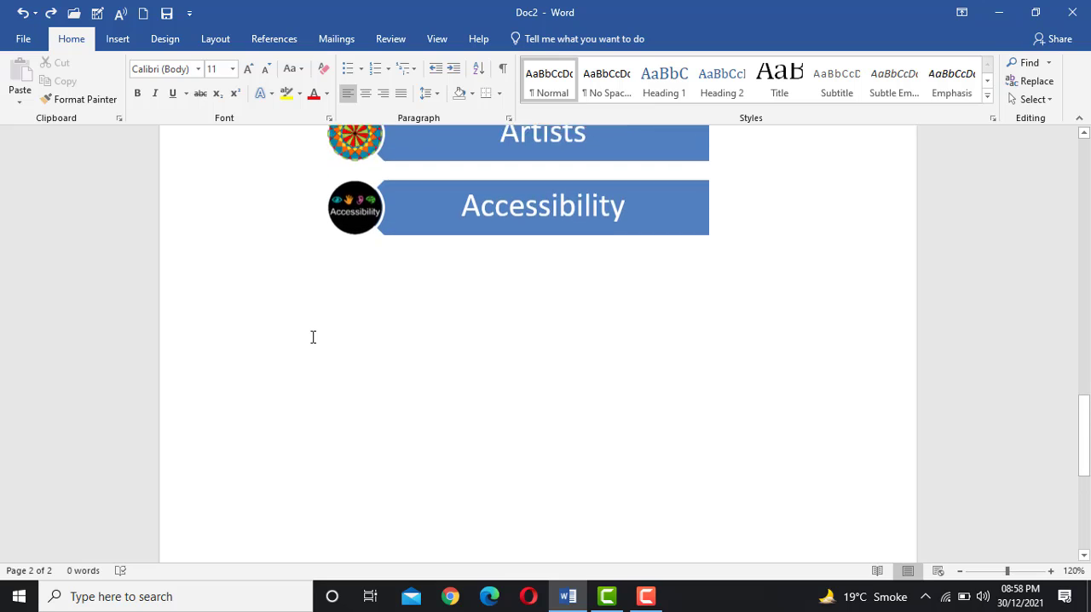
left_click(119, 40)
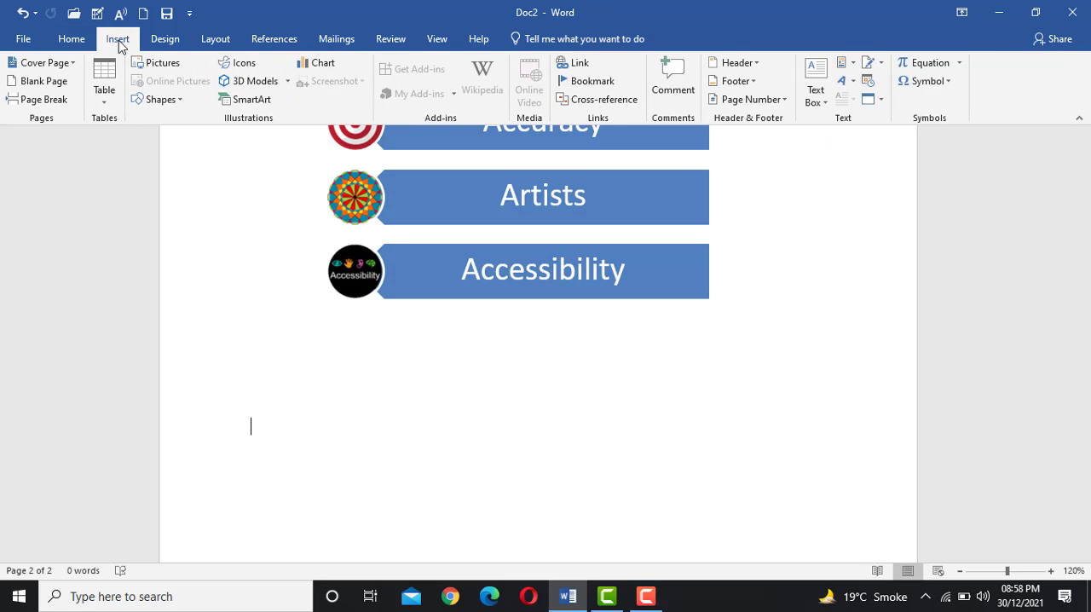
left_click(160, 100)
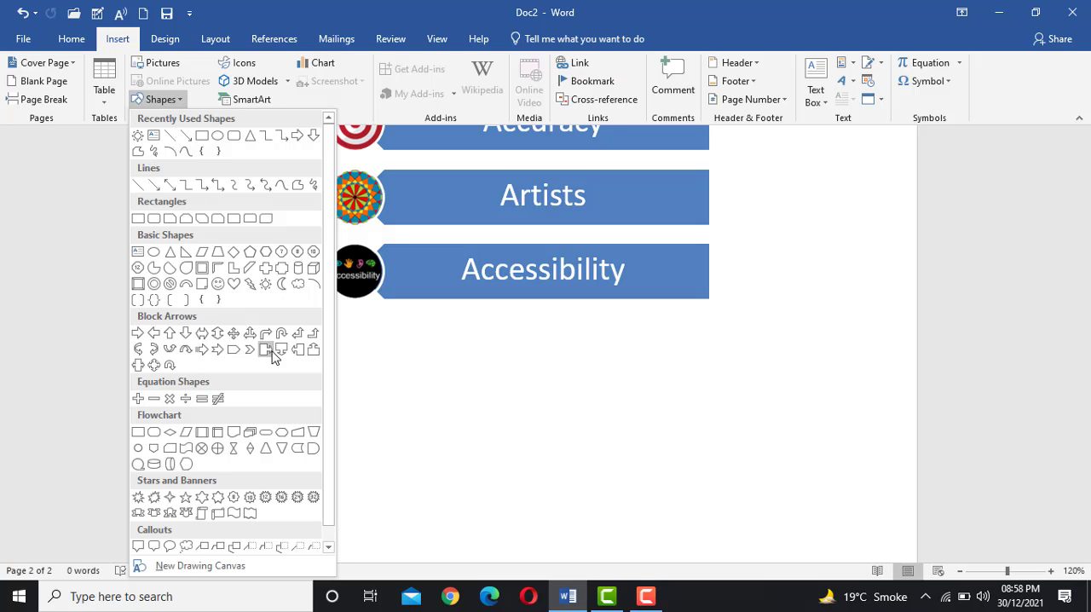
left_click(267, 288)
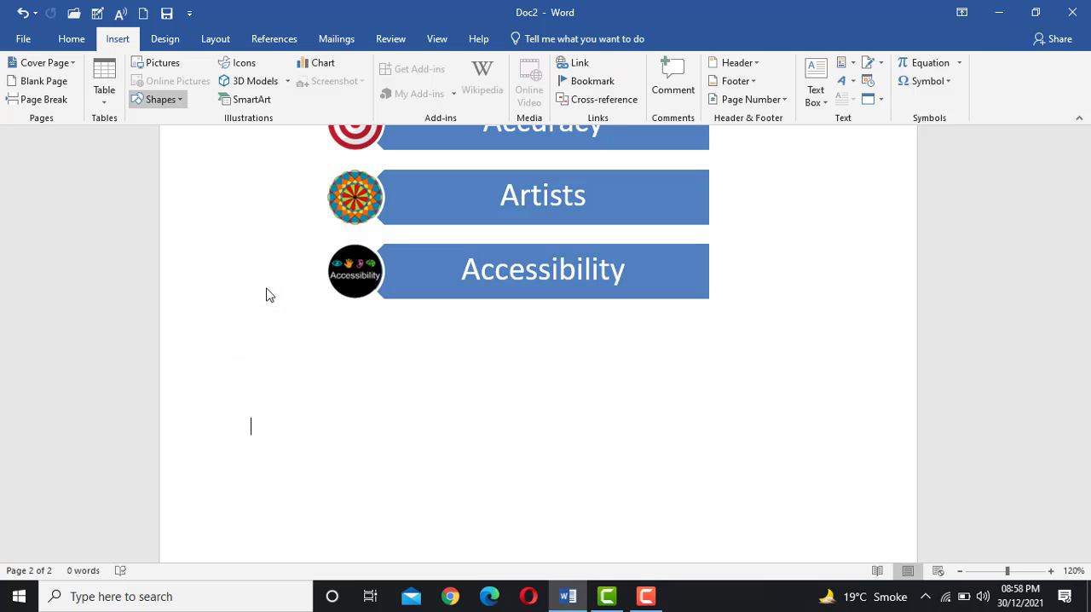
left_click_drag(329, 378, 554, 528)
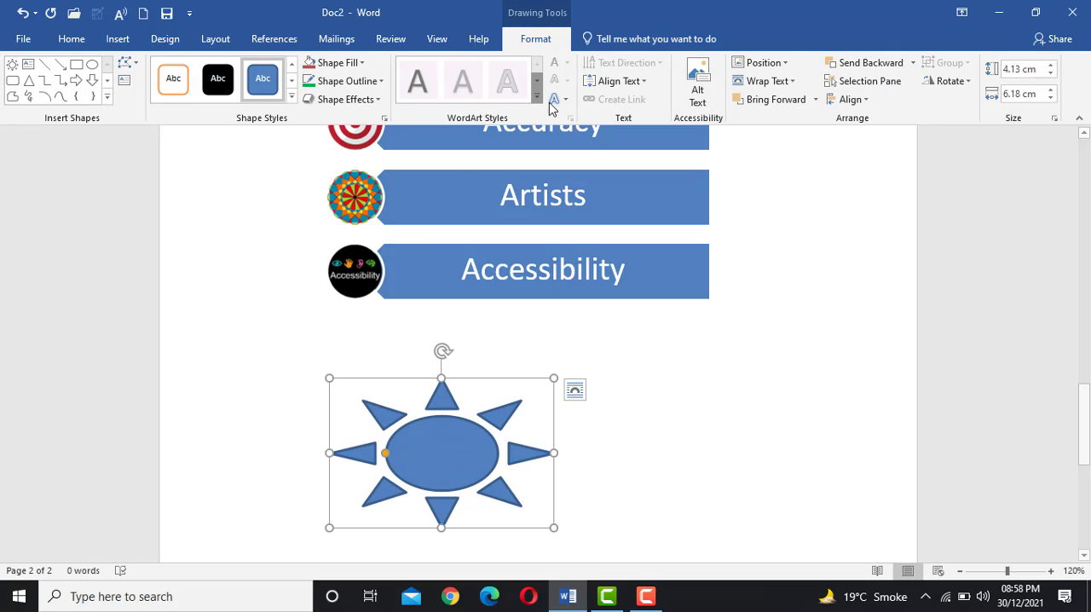
Apply the solid purple theme style with darker outline to the sun shape and change its outline to dark red
left_click(707, 396)
left_click(480, 447)
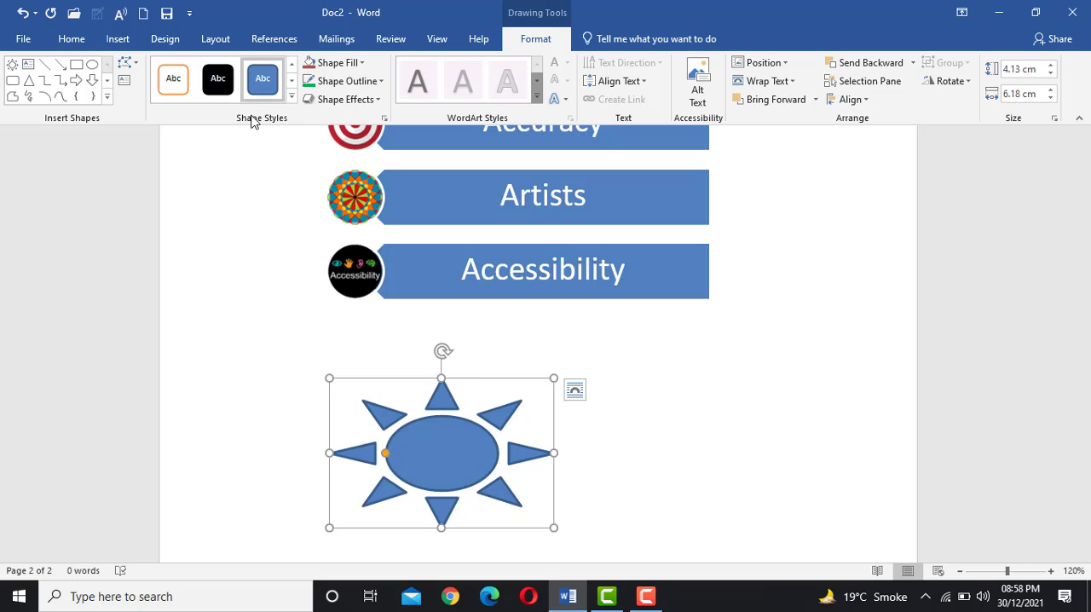
left_click(291, 97)
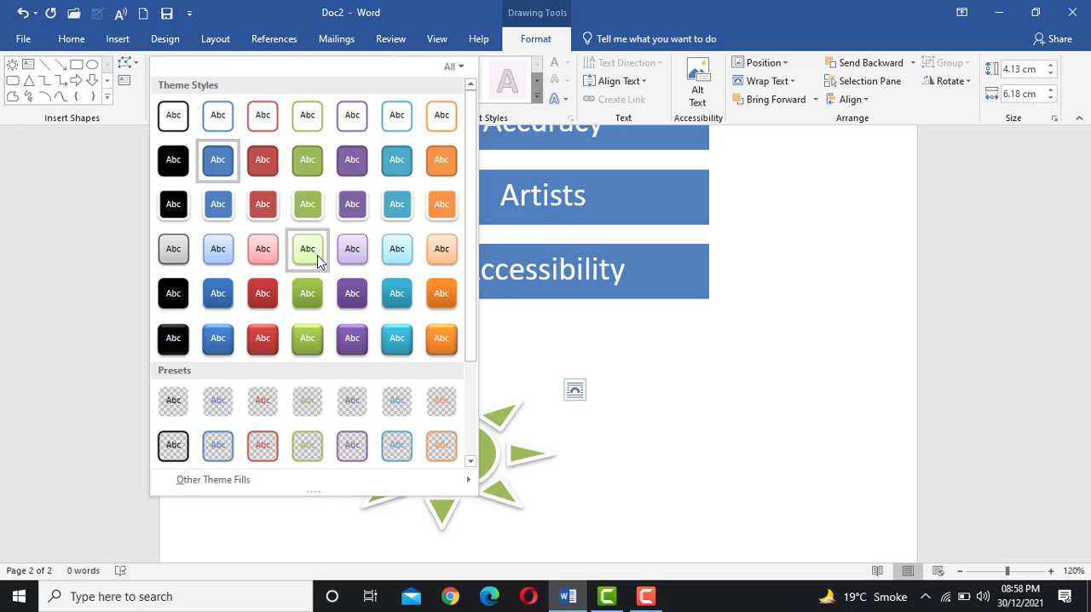
left_click(355, 163)
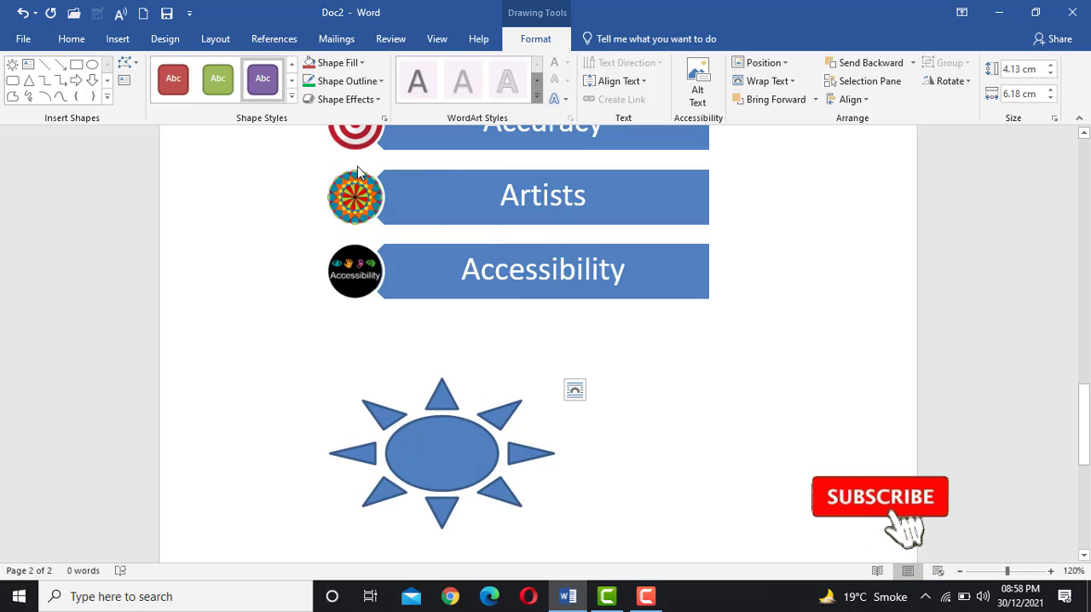
left_click(345, 86)
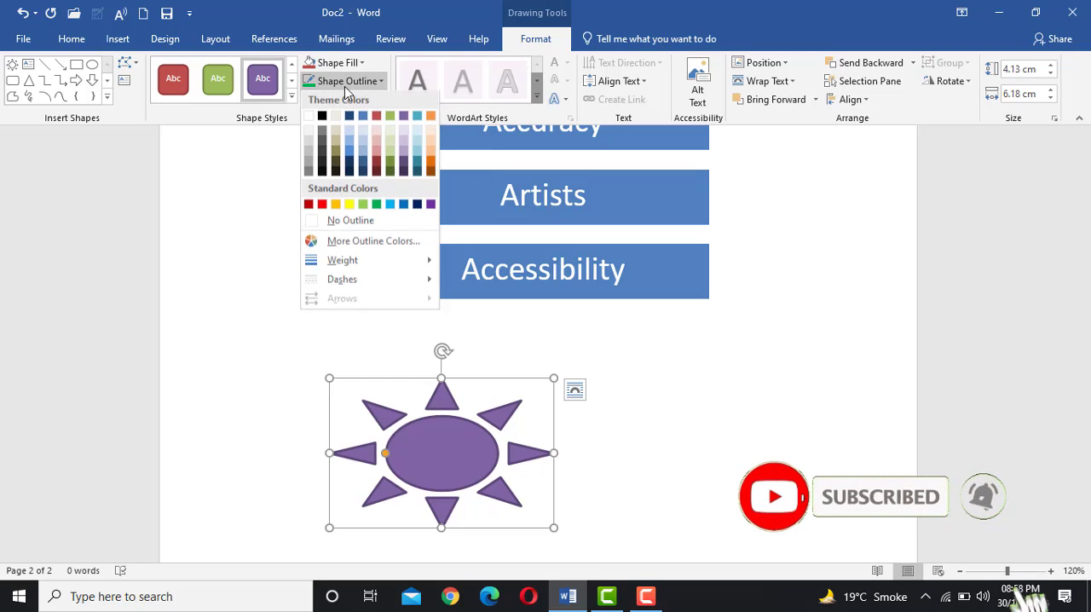
left_click(376, 163)
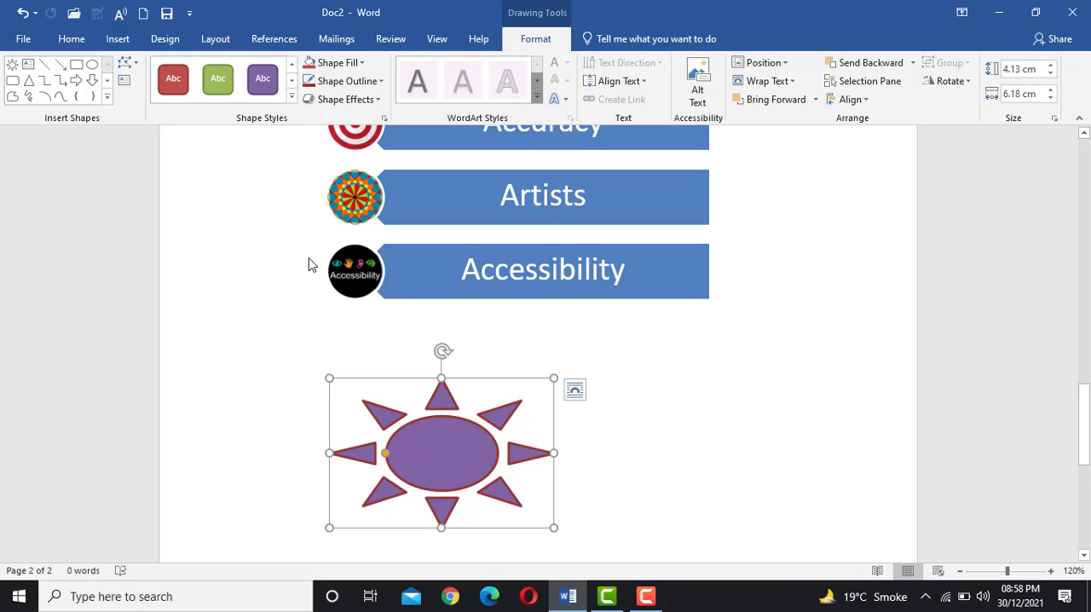
Recolor the SmartArt list with the second Colorful variation, red through green, and apply the Moderate Effect style
scroll(438, 384, "down", 3)
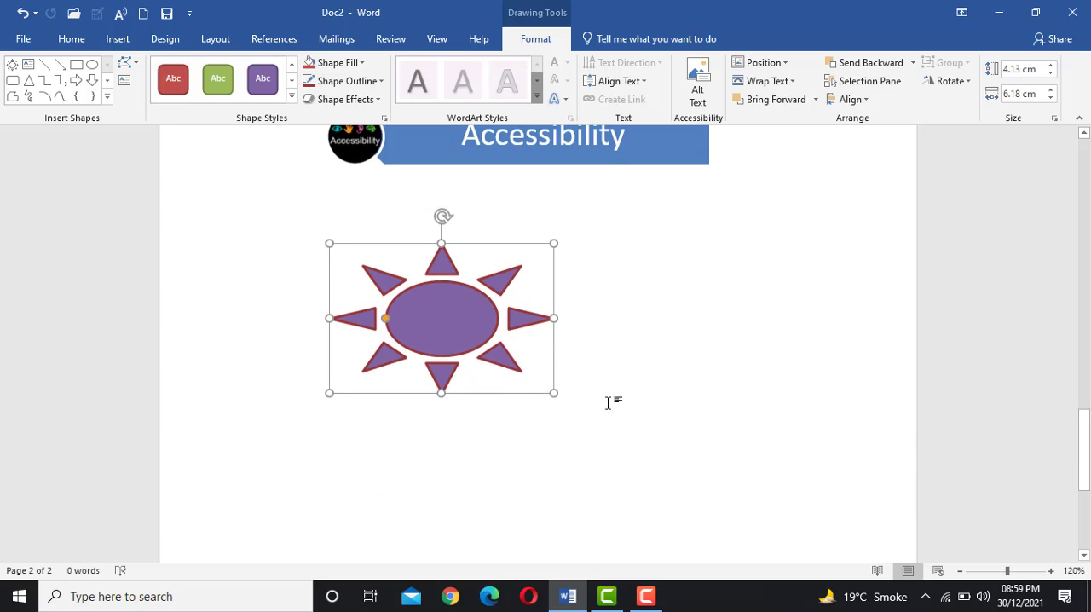
left_click(459, 463)
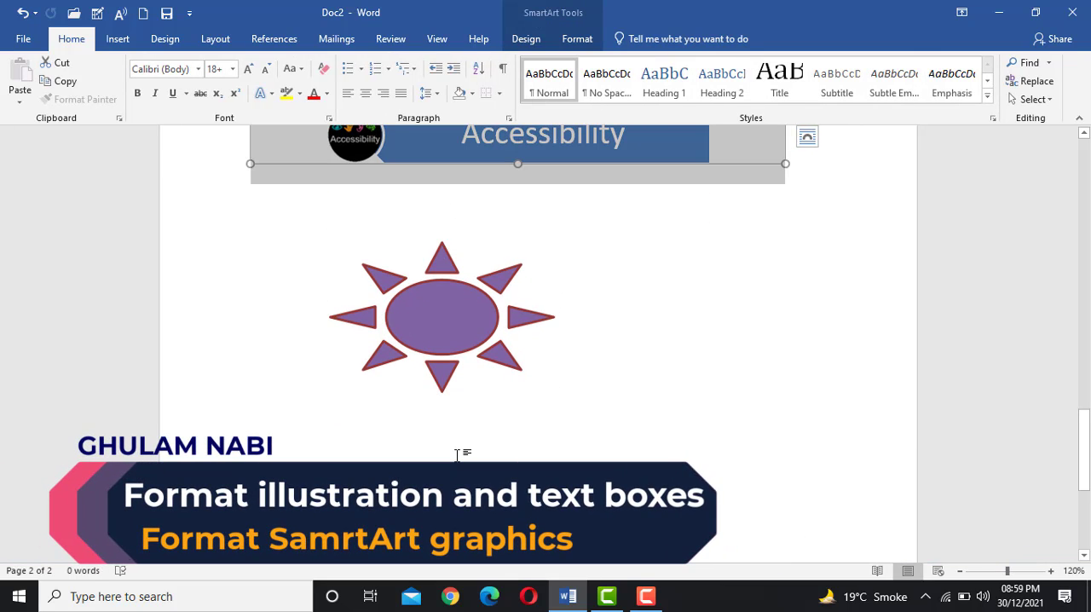
scroll(464, 414, "up", 5)
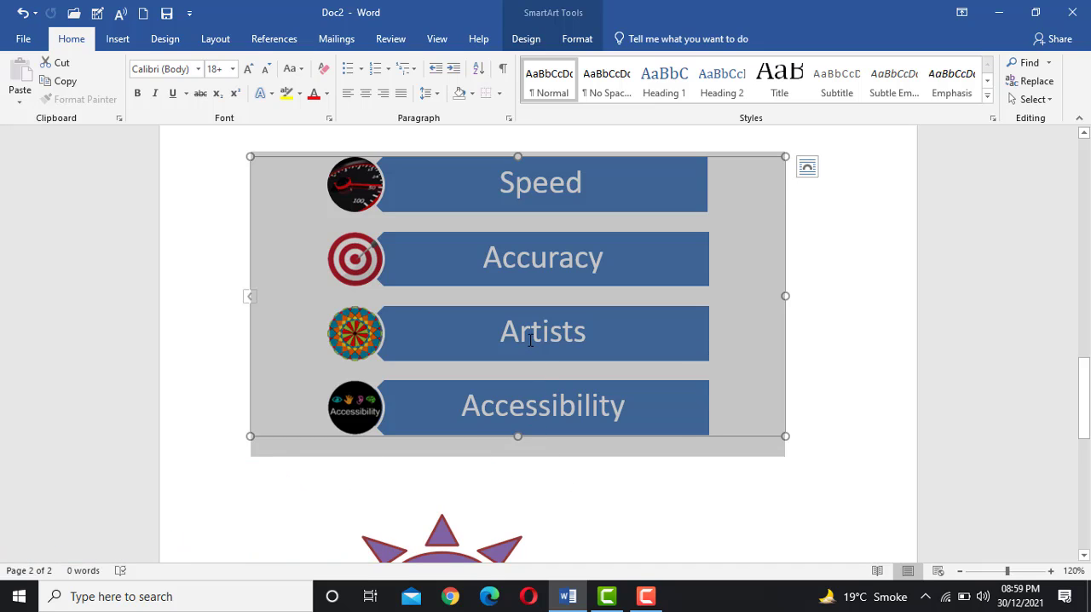
left_click(455, 408)
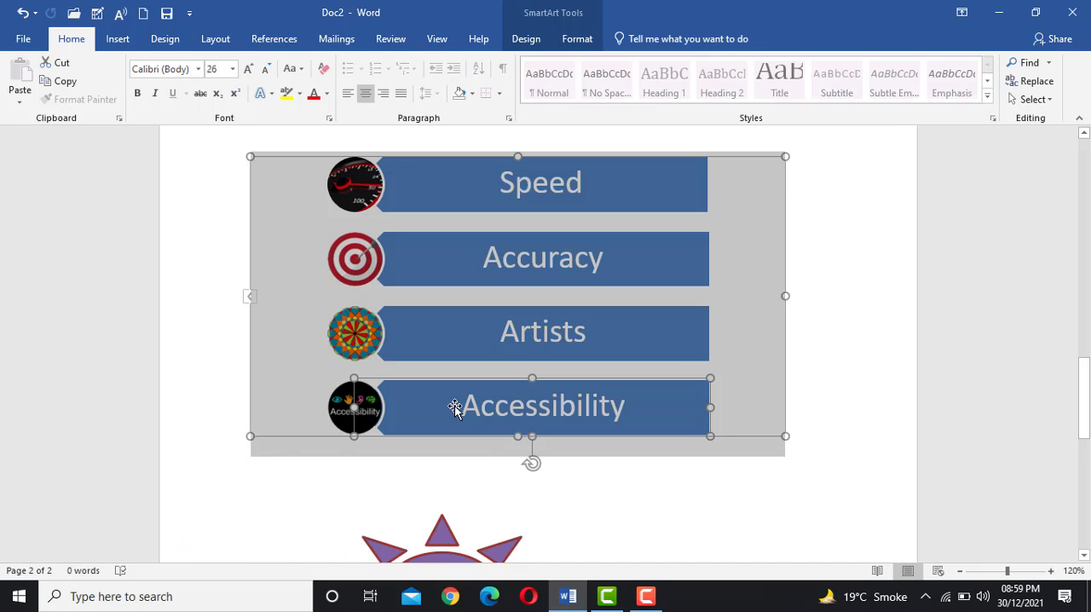
left_click(328, 439)
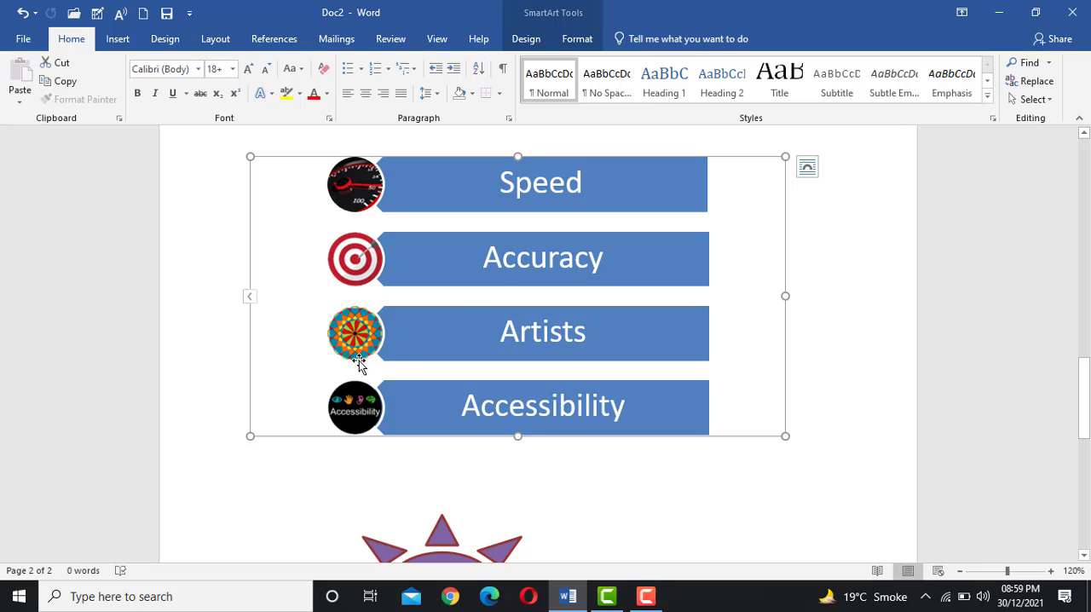
scroll(474, 314, "up", 1)
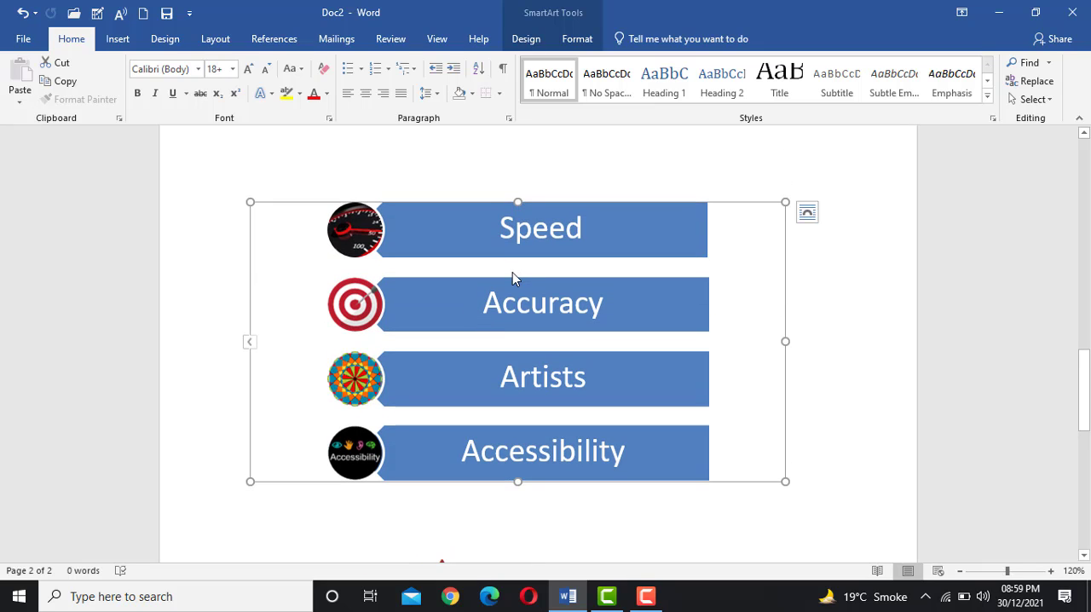
left_click(576, 39)
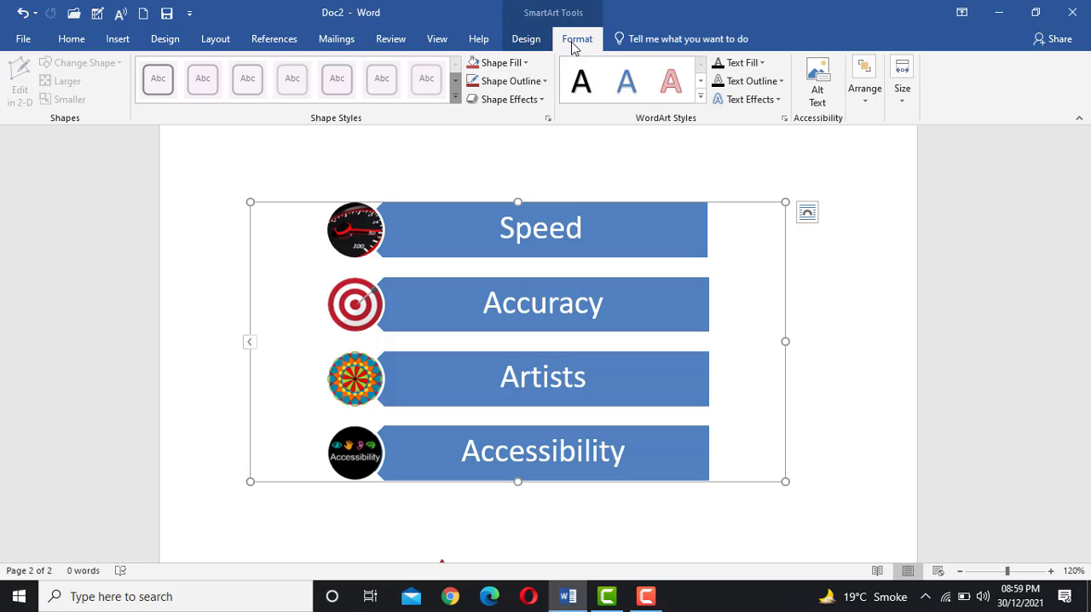
left_click(526, 39)
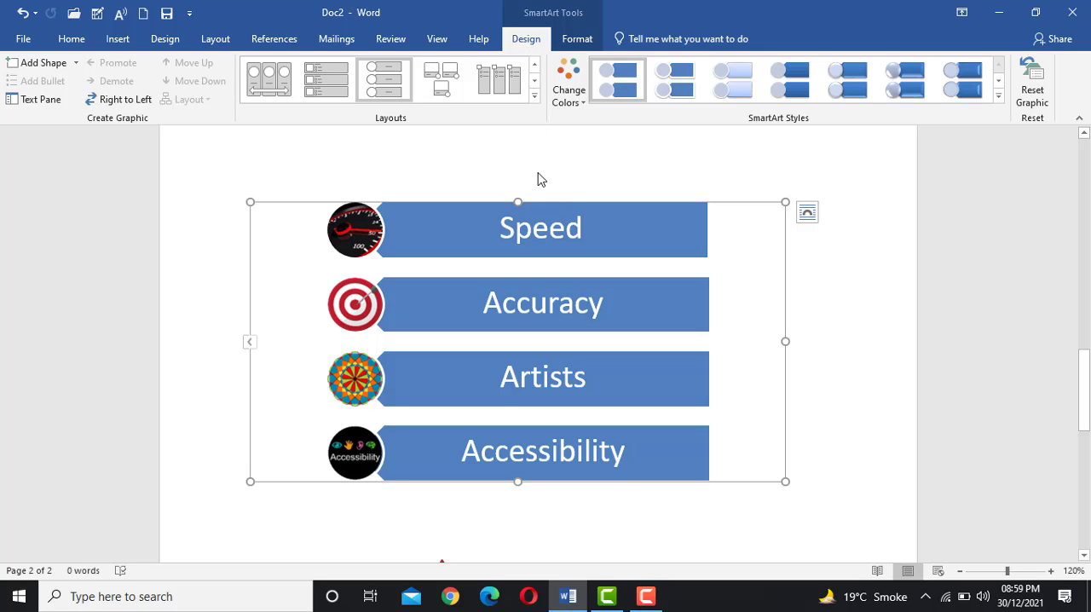
left_click(572, 98)
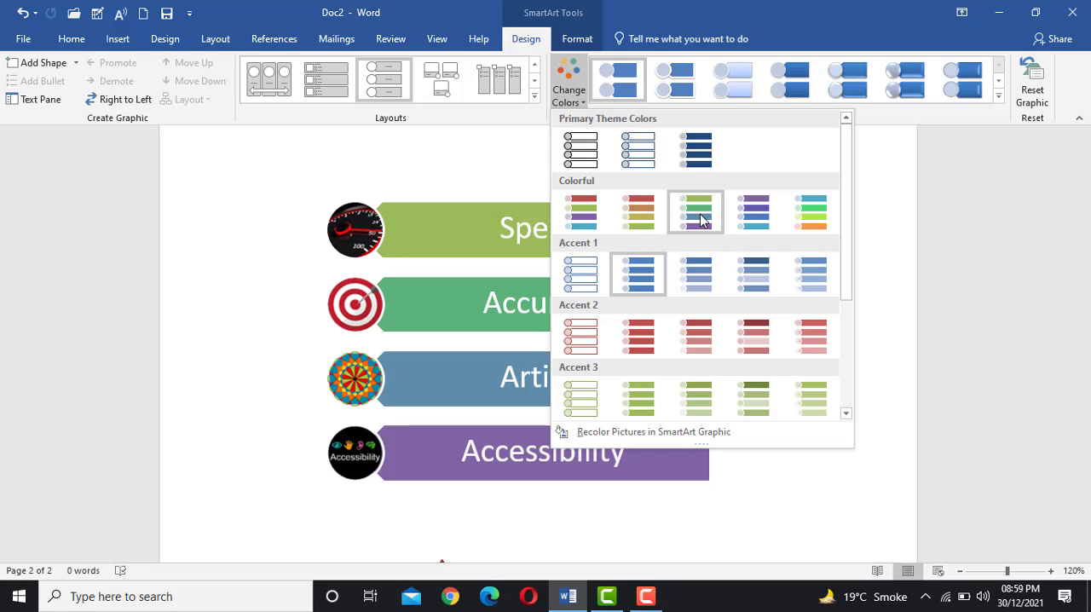
left_click(632, 222)
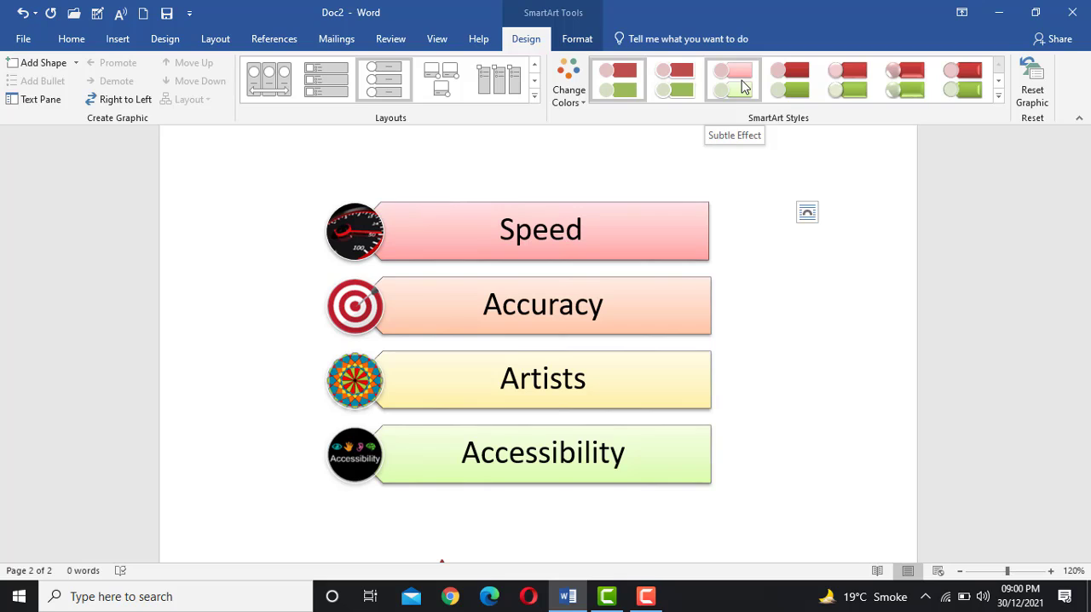
left_click(791, 86)
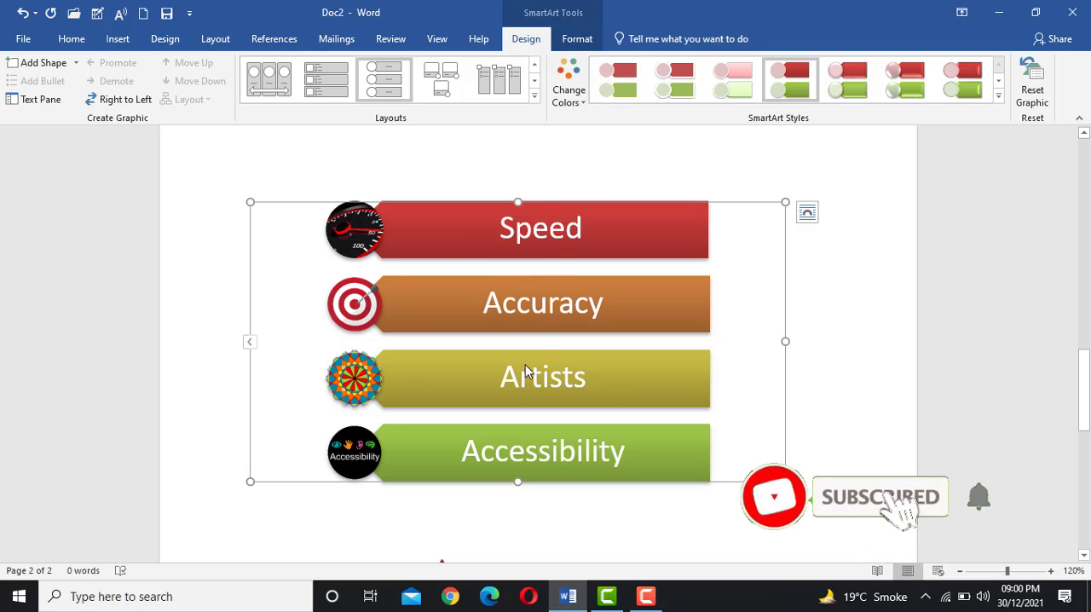
Move the Accessibility item up to the top of the SmartArt list and back down one place, directly below Speed
left_click(498, 456)
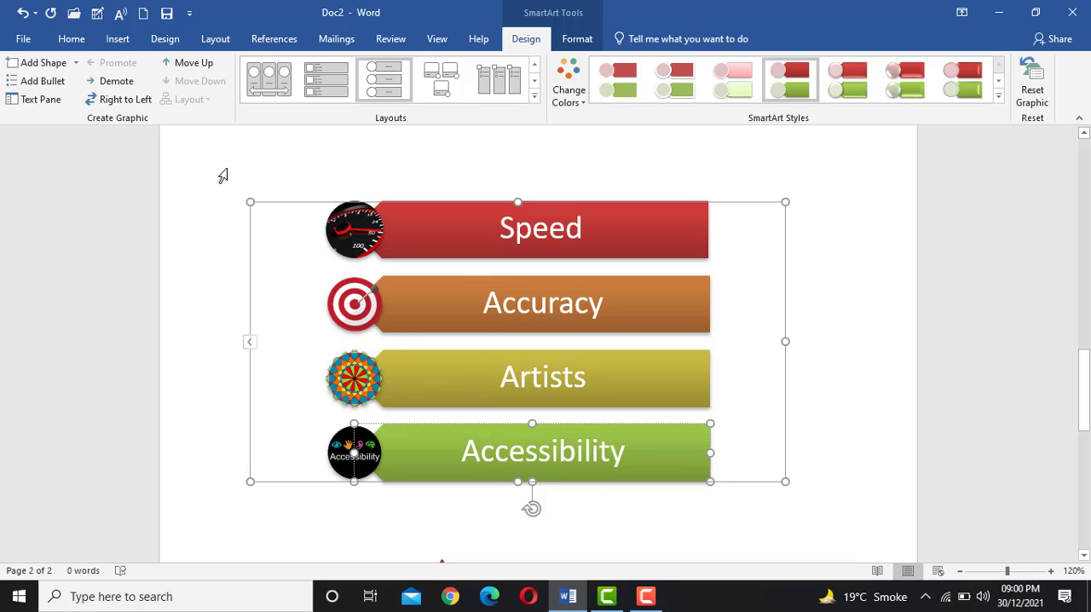
left_click(175, 68)
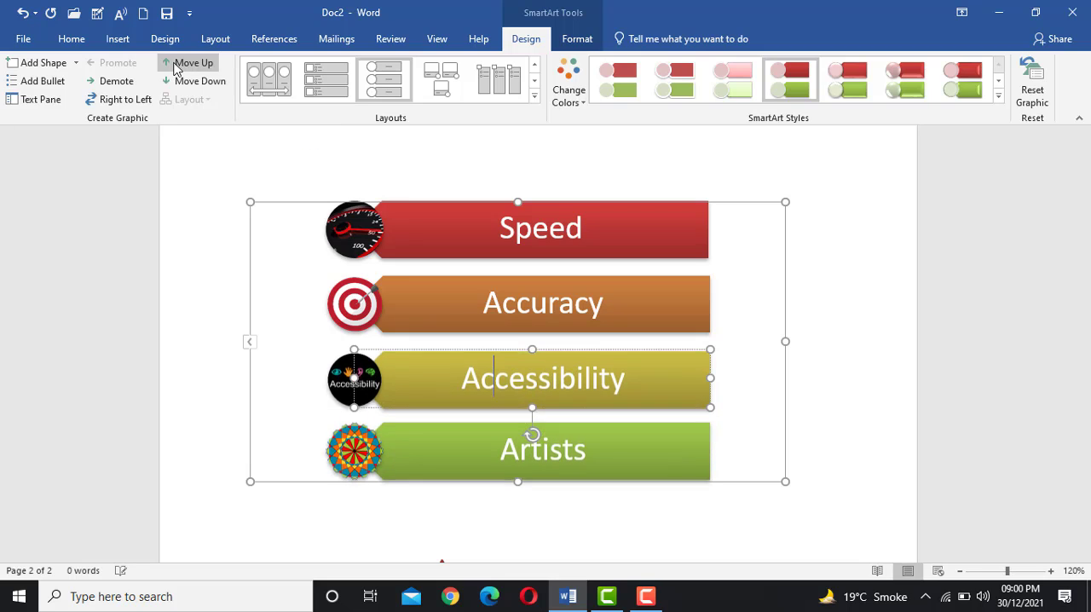
left_click(175, 68)
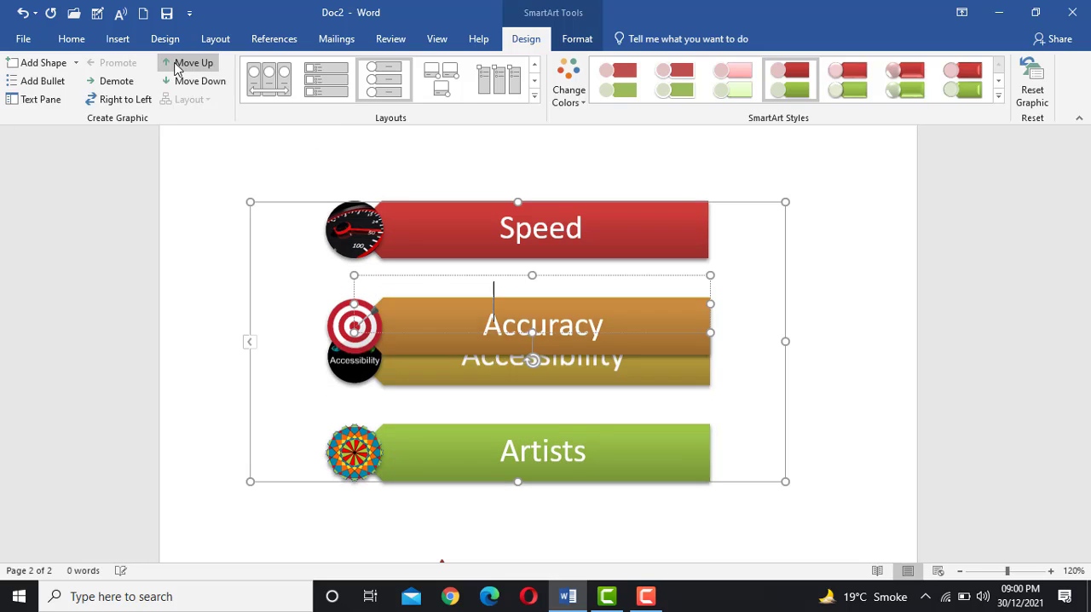
left_click(175, 68)
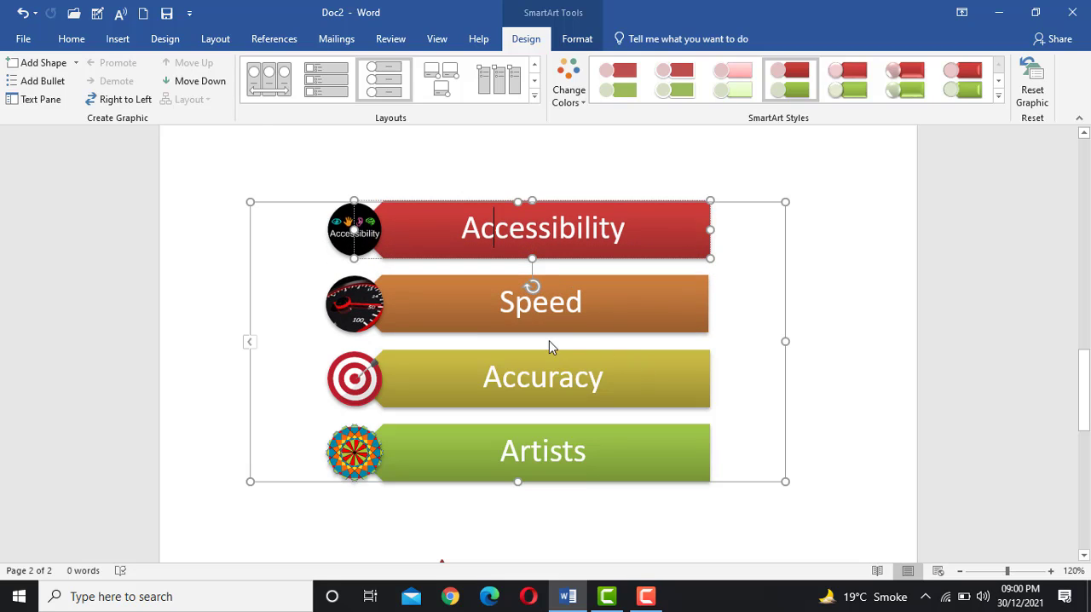
left_click(196, 85)
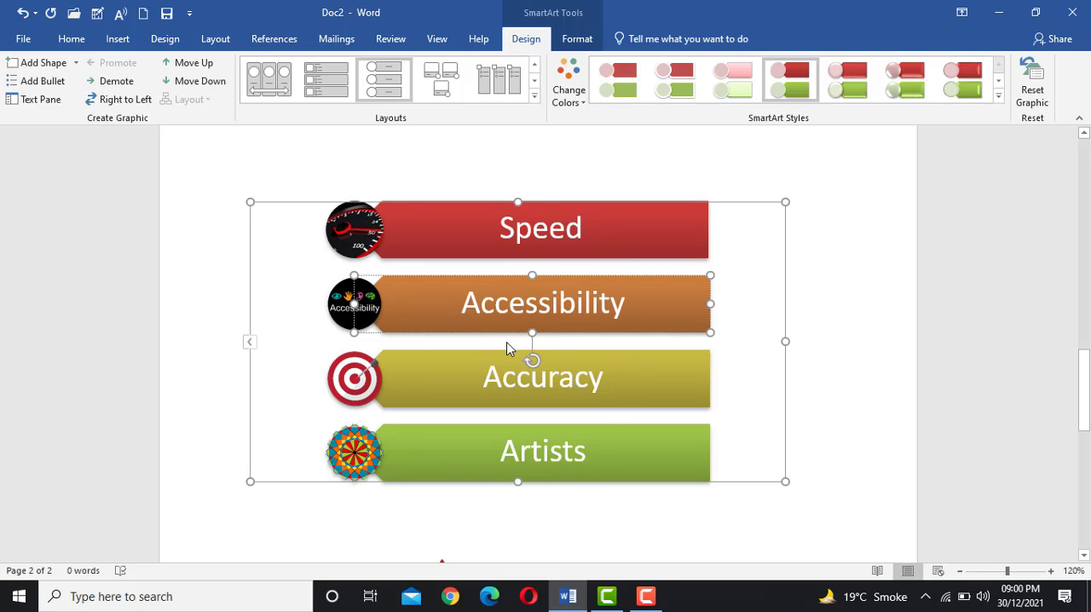
left_click(593, 450)
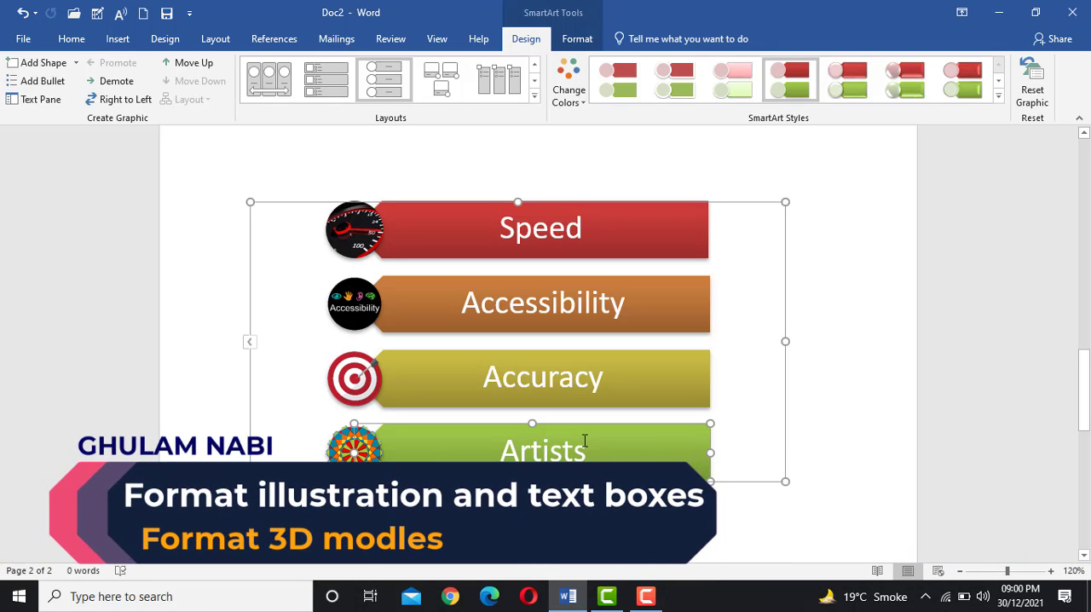
Set the blue train 3D model on the first page to the Right model view
scroll(517, 461, "up", 5)
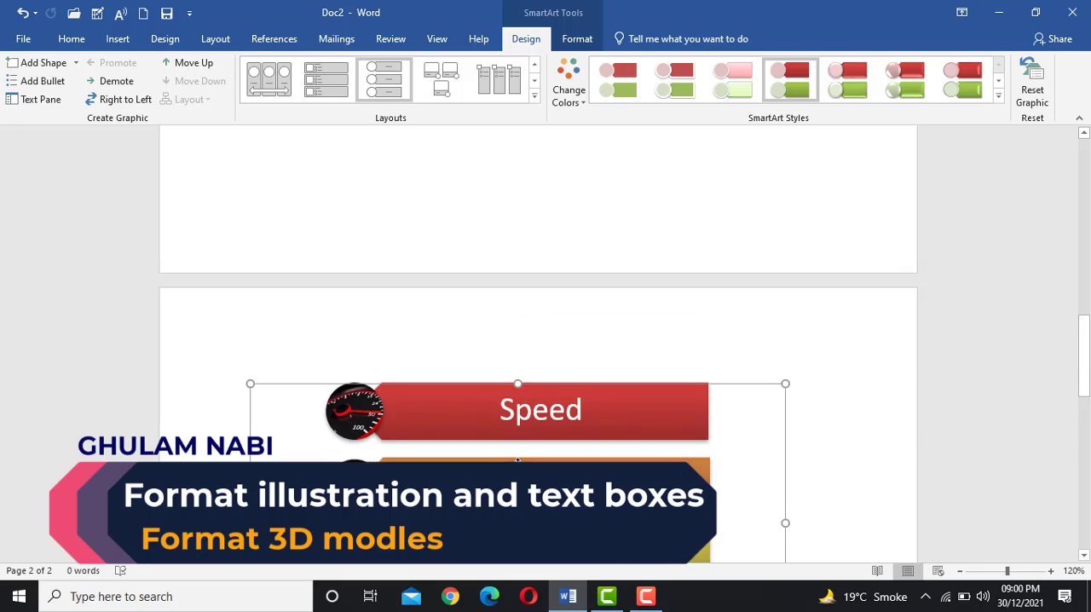
scroll(516, 460, "down", 3)
scroll(517, 461, "down", 12)
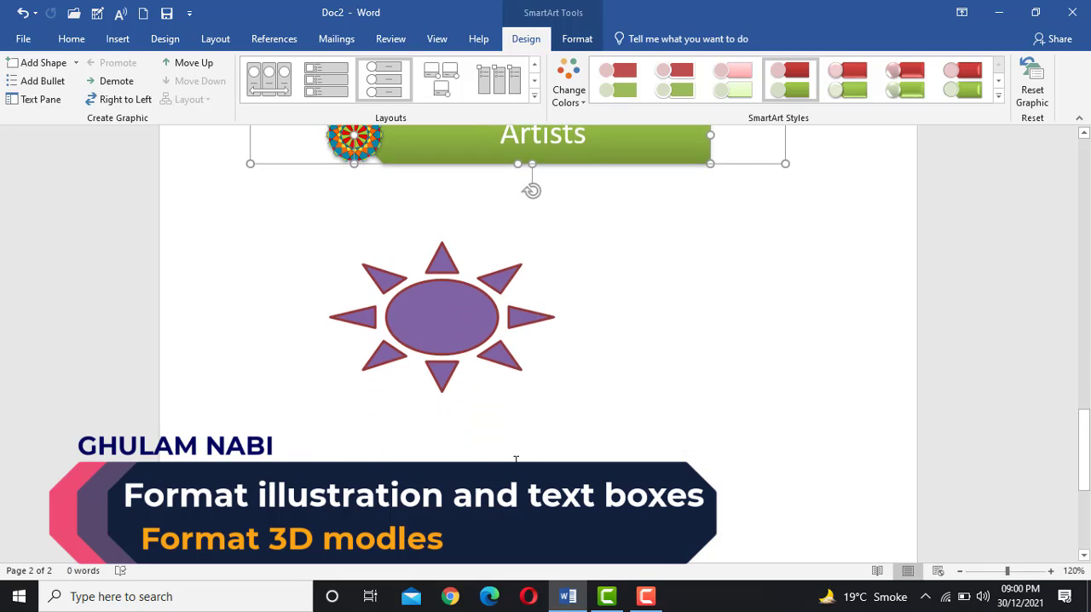
scroll(516, 460, "up", 15)
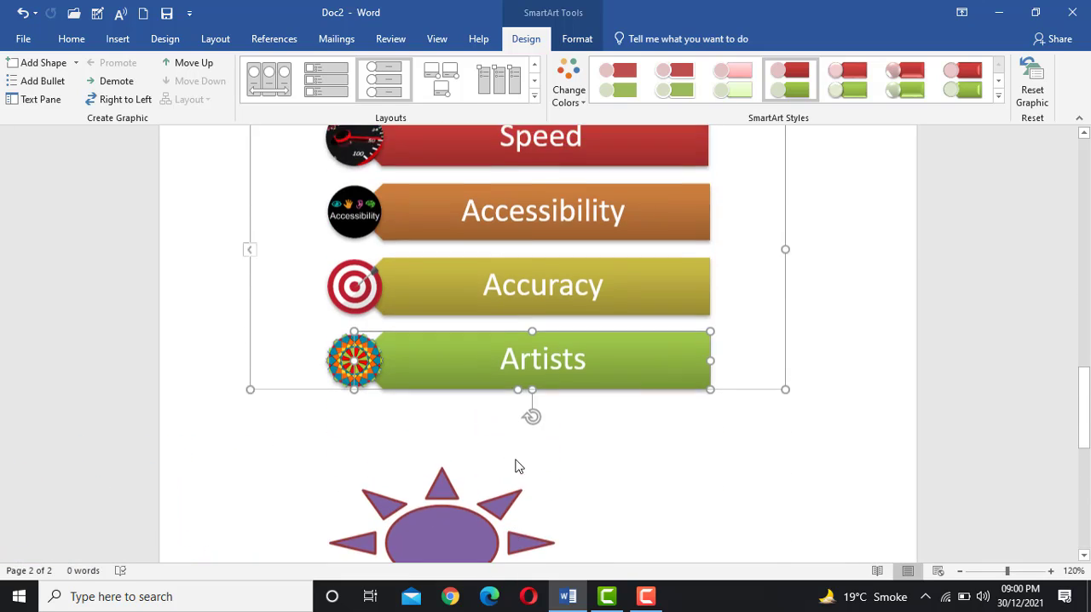
scroll(513, 452, "up", 2)
scroll(511, 446, "down", 1)
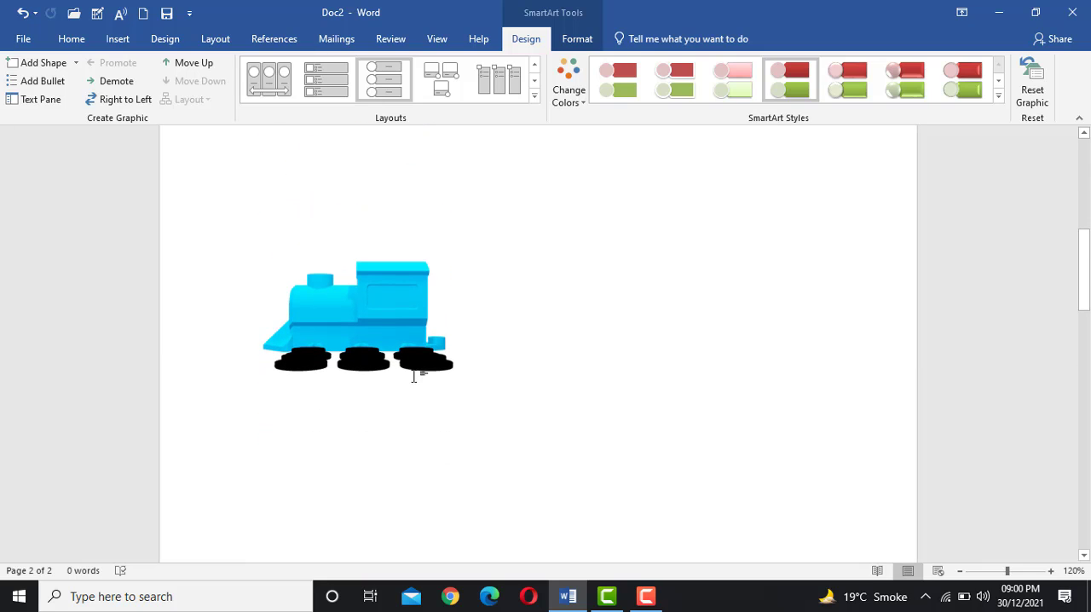
left_click(372, 319)
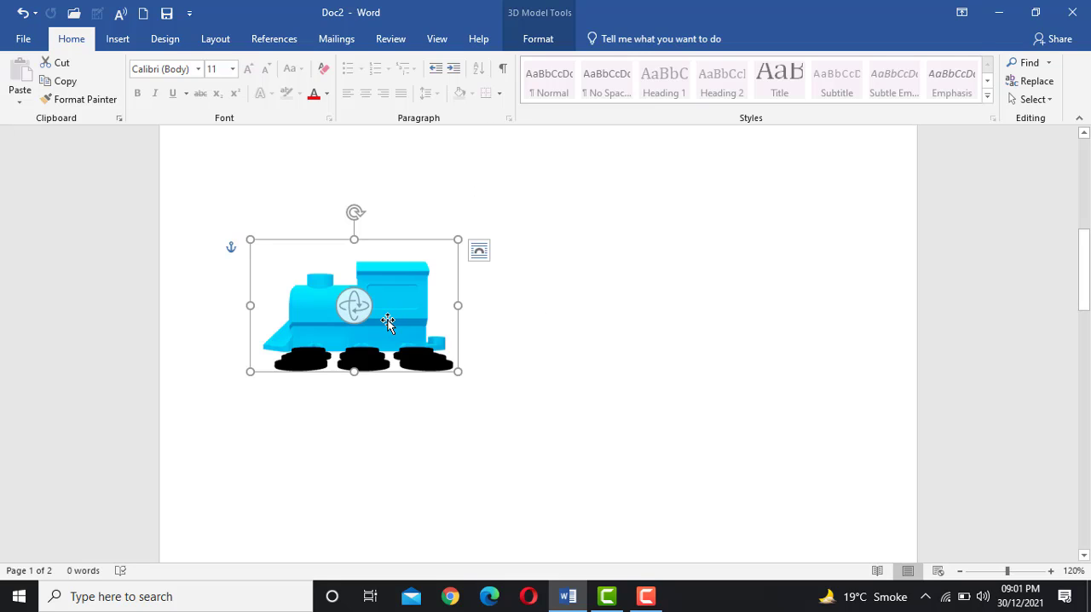
left_click(536, 44)
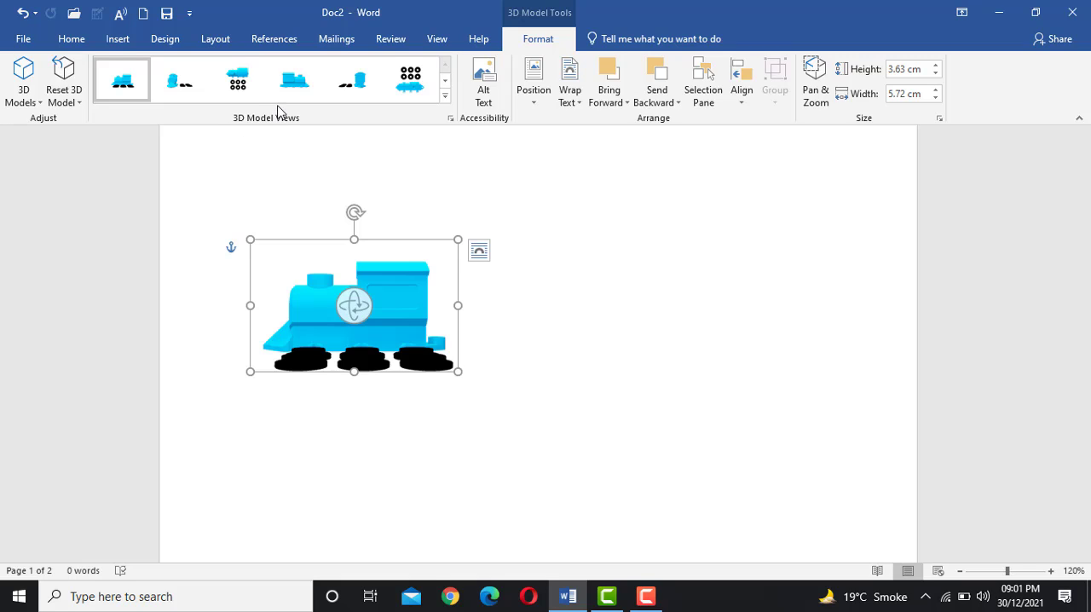
left_click(344, 88)
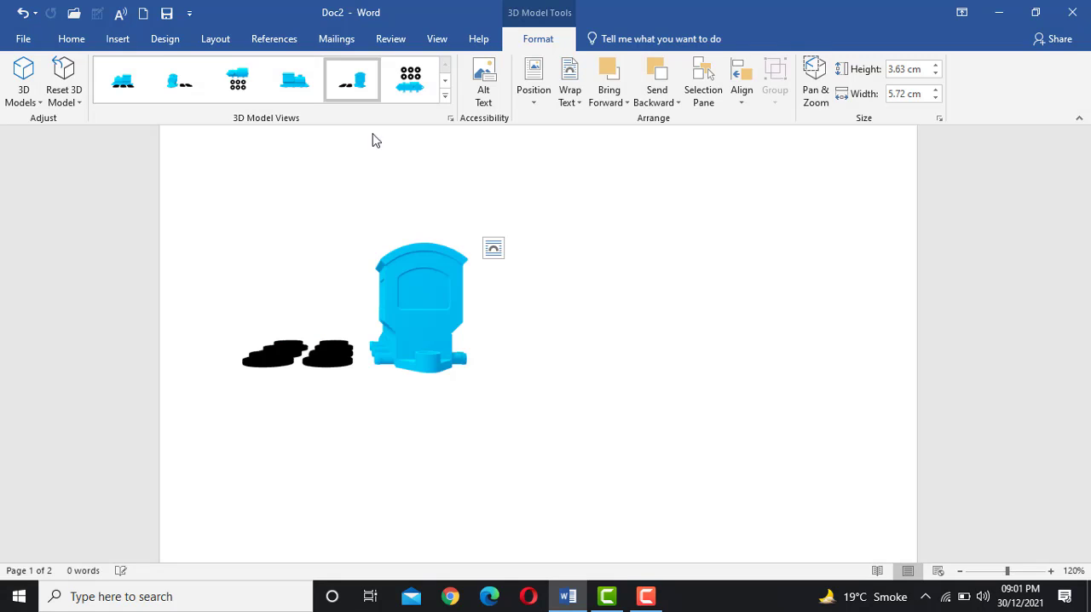